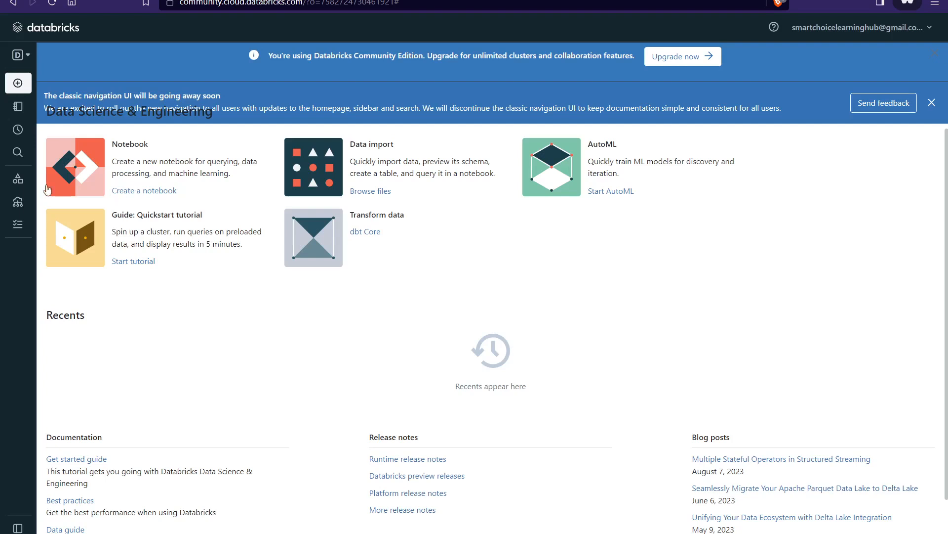
- Switch the environment to Machine Learning and dismiss the classic navigation notice
mouse_move(49, 198)
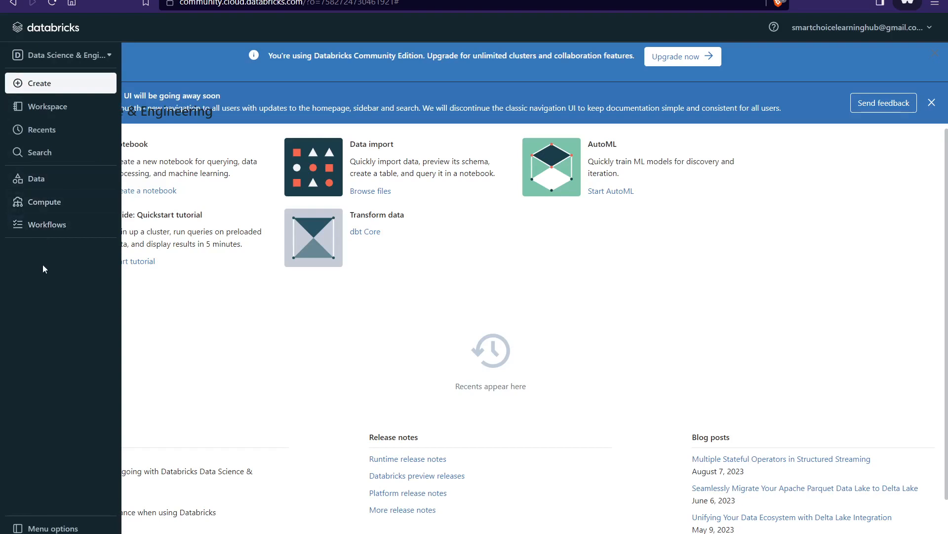
click(69, 59)
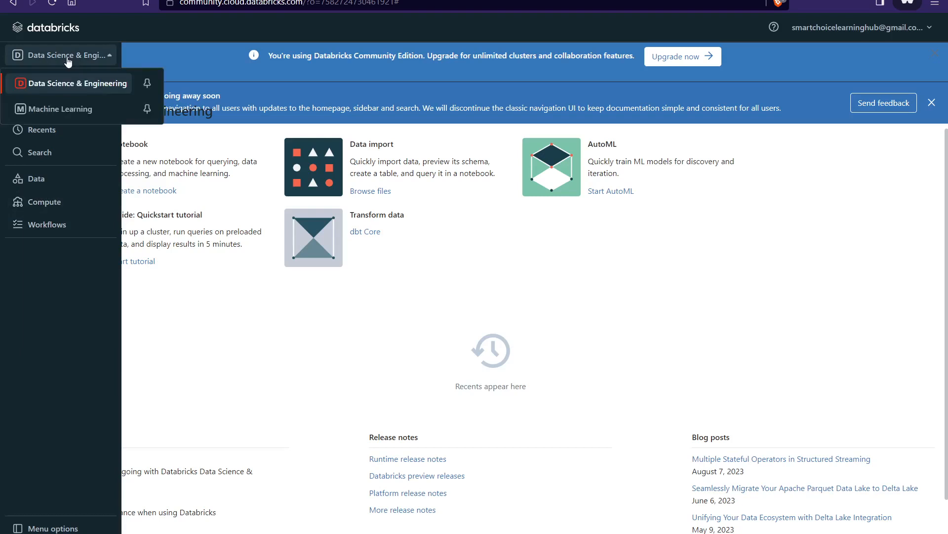
click(58, 109)
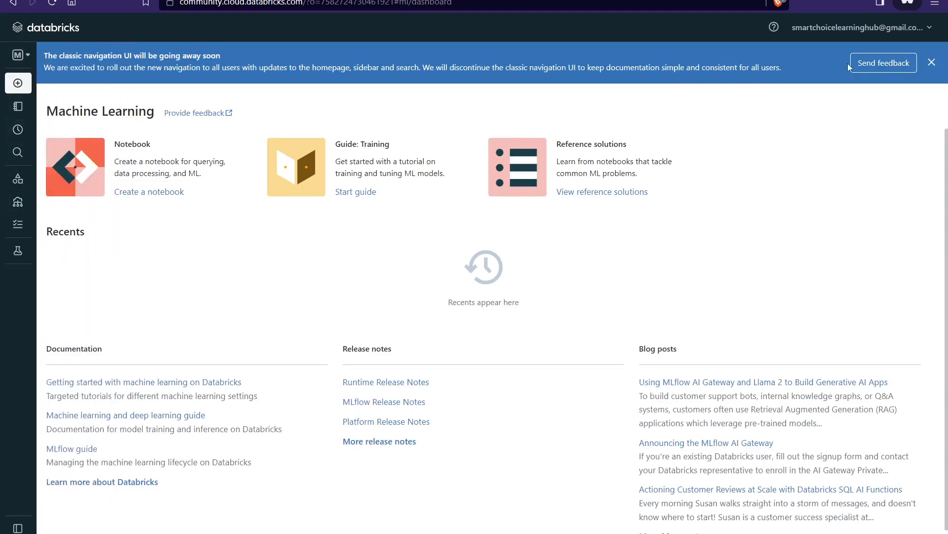
click(931, 62)
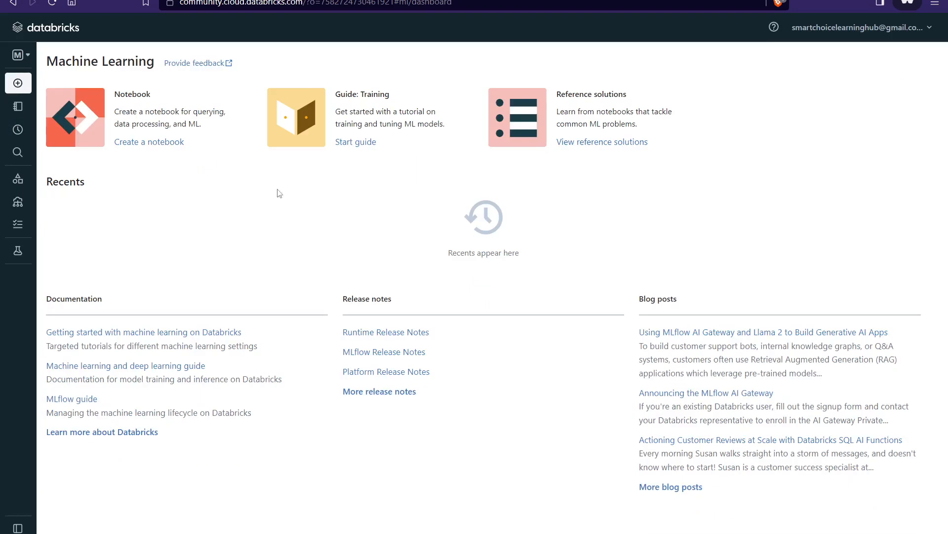
- Switch the environment back to Data Science & Engineering
click(30, 61)
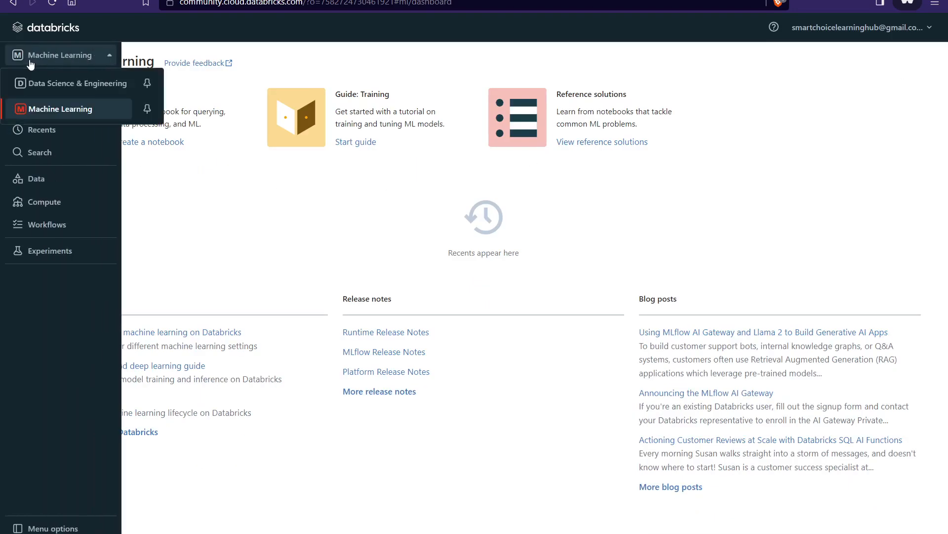
click(39, 85)
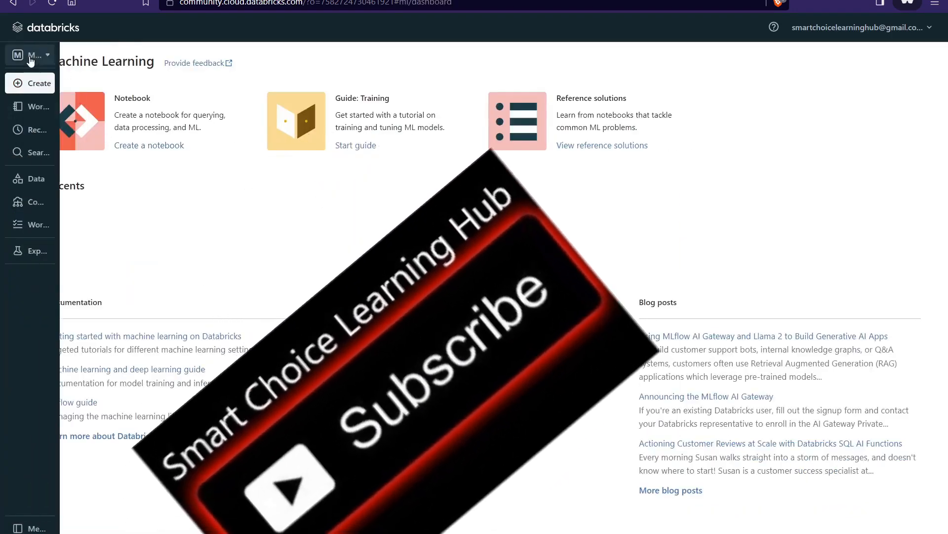
click(28, 55)
click(39, 85)
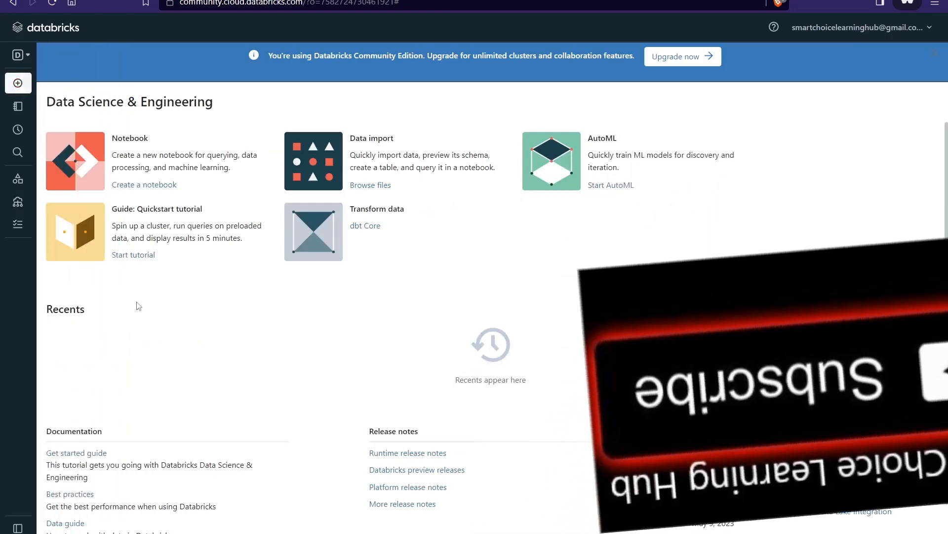
- Start a new all-purpose compute and name it Cluster1
mouse_move(23, 291)
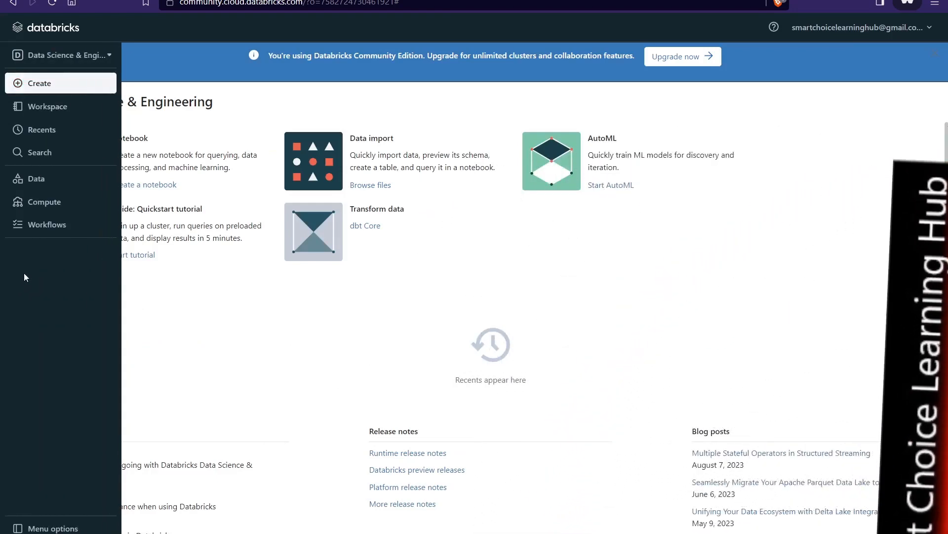
click(41, 203)
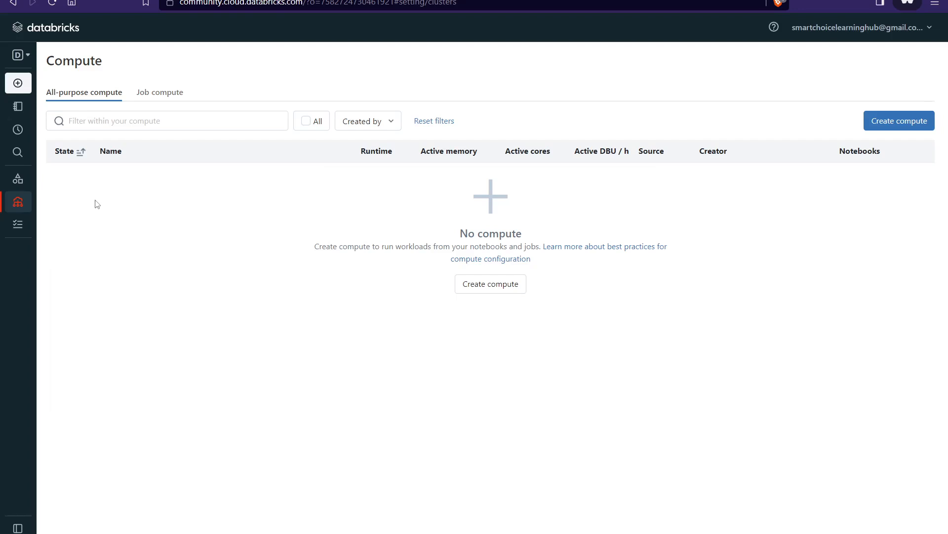
click(885, 124)
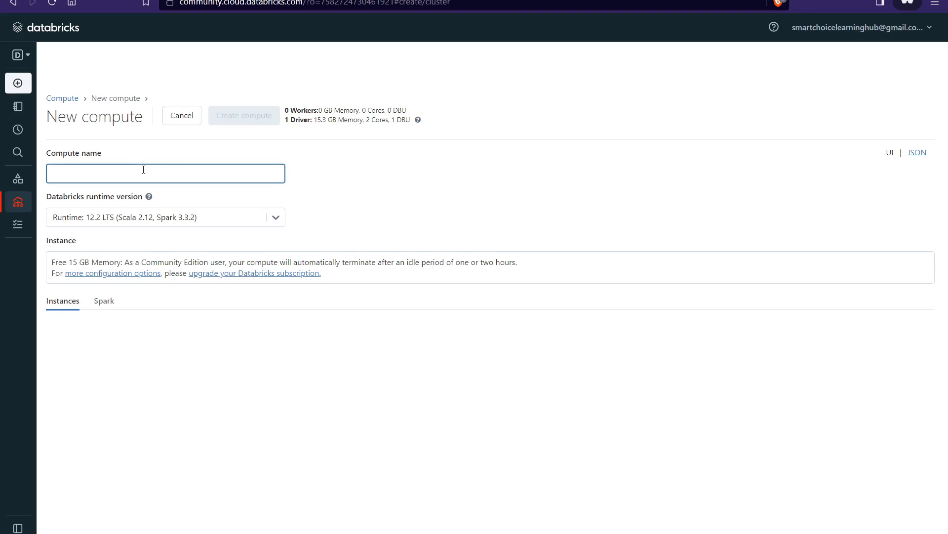
text(Cluster)
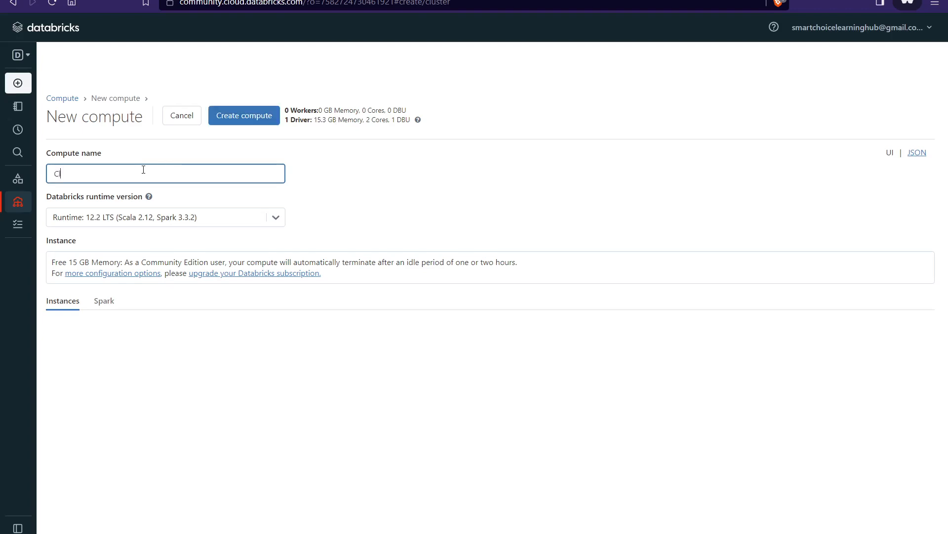
text(1)
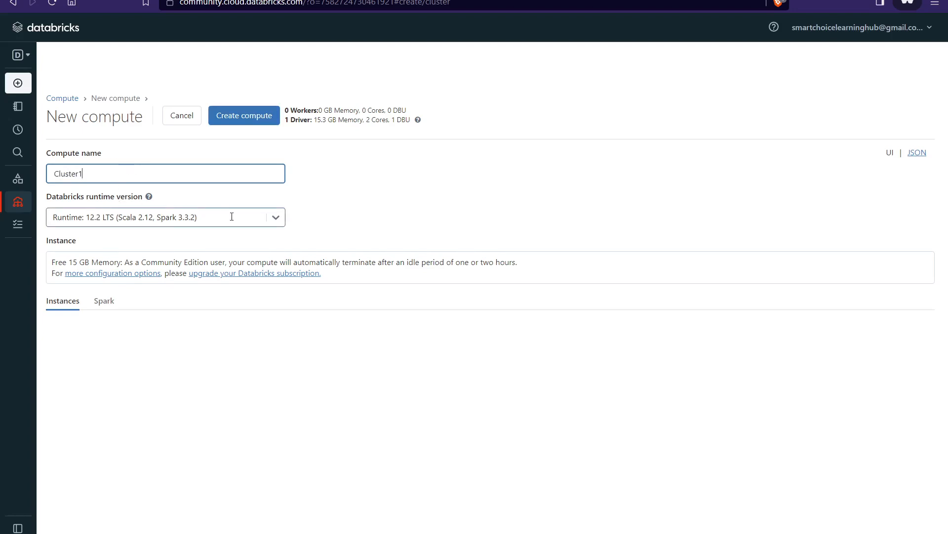
- Set the runtime version to standard 13.2 (Scala 2.12, Spark 3.4.0), review the Spark settings and create the compute
click(275, 222)
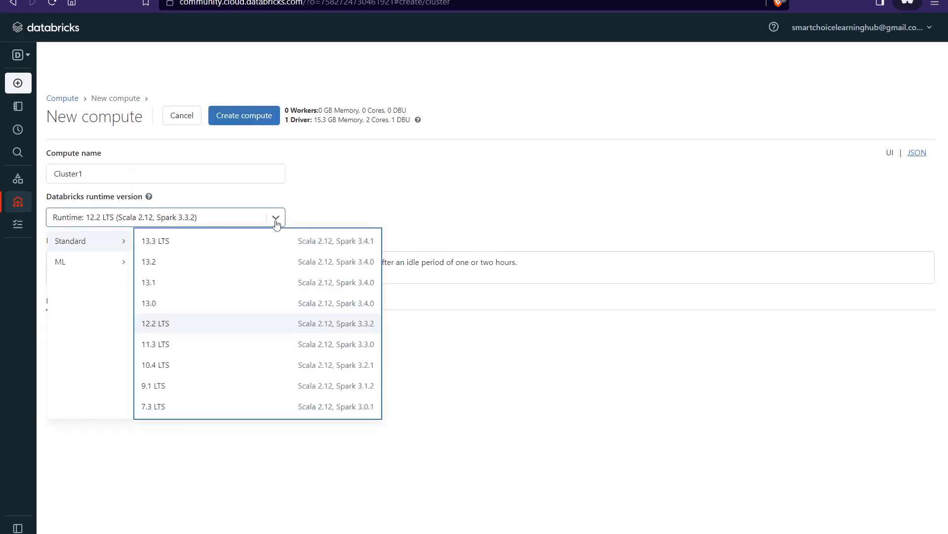
click(178, 262)
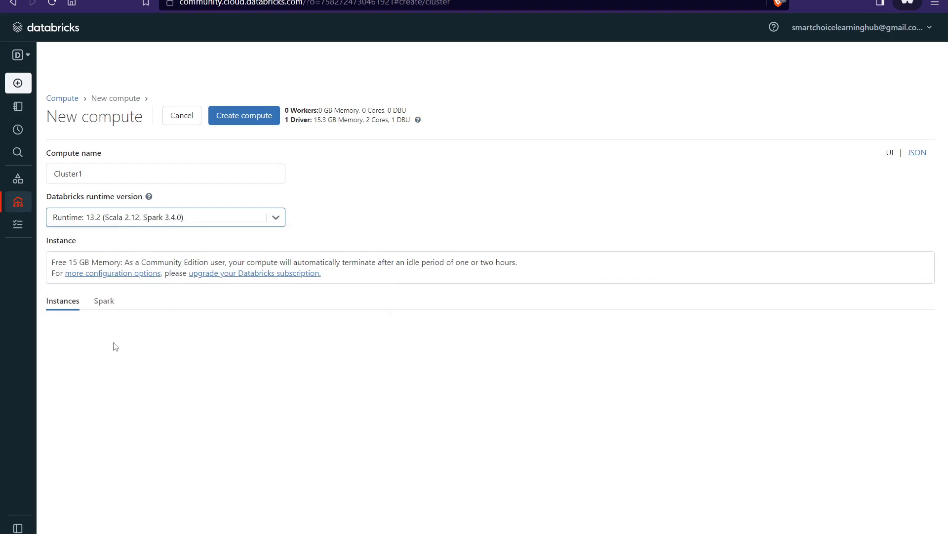
click(113, 312)
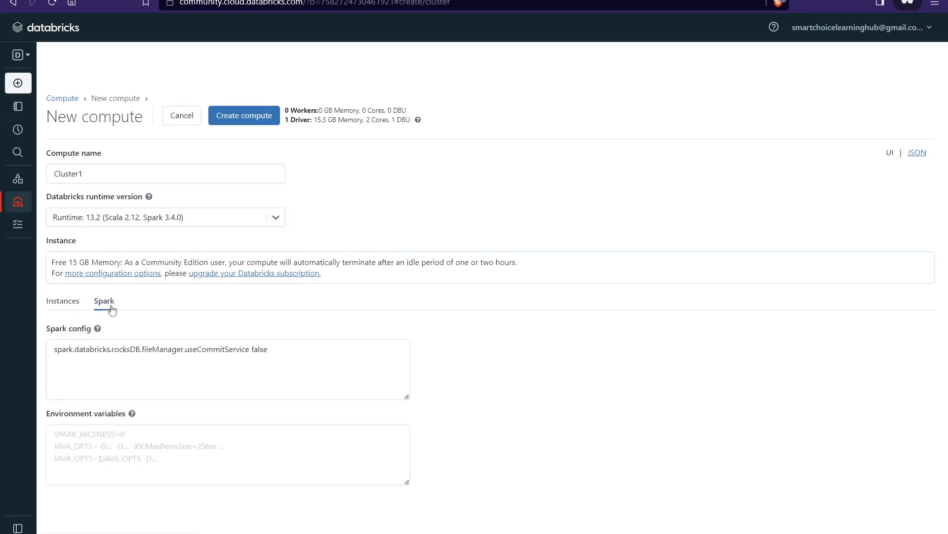
click(72, 309)
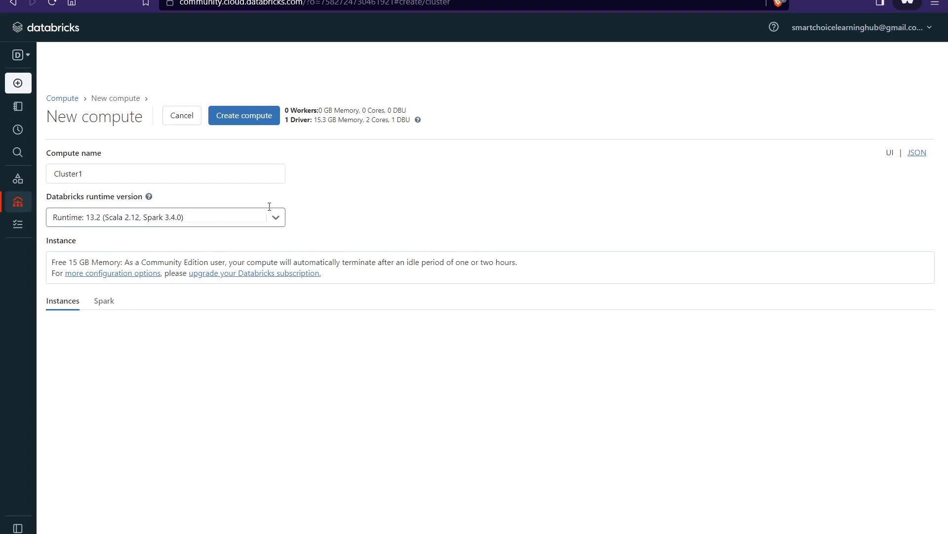
click(250, 123)
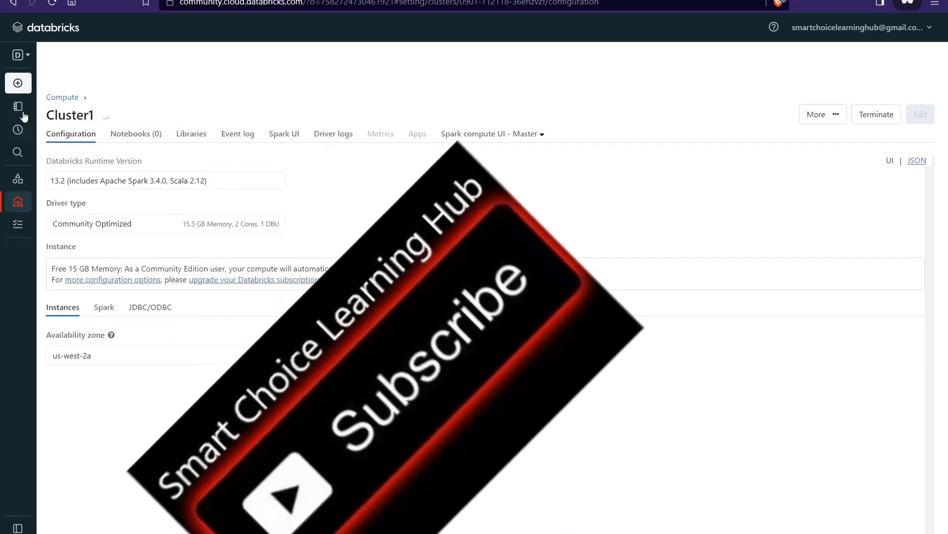
- Examine the contents of the Shared workspace folder and the actions available for it
mouse_move(26, 110)
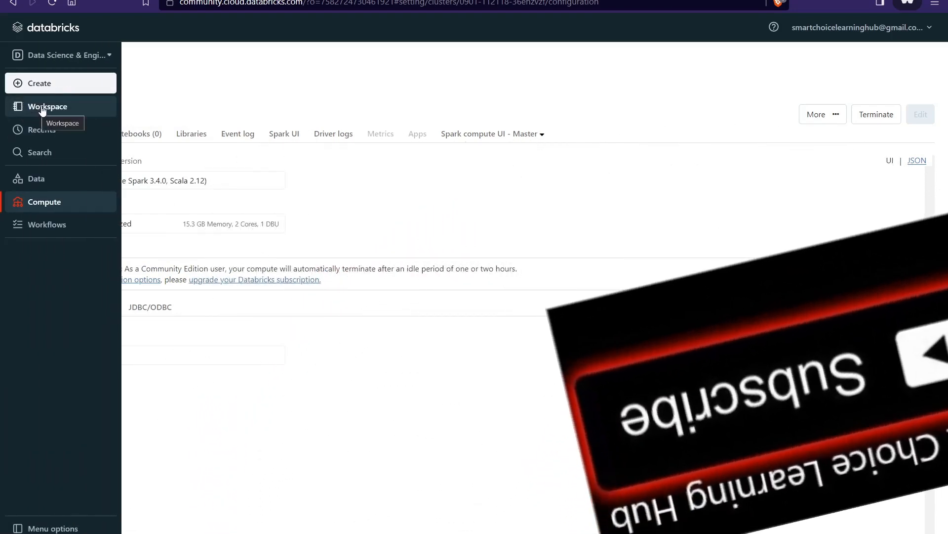
click(39, 108)
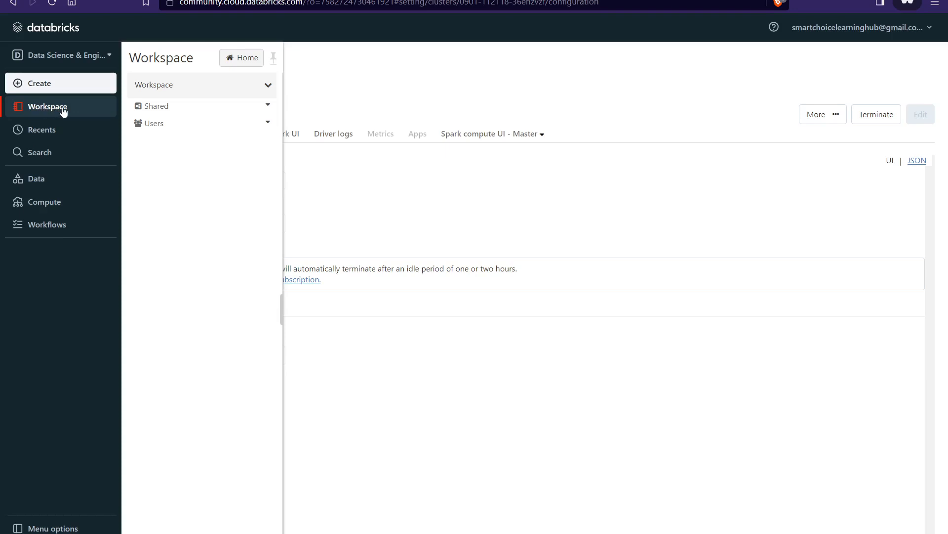
click(177, 108)
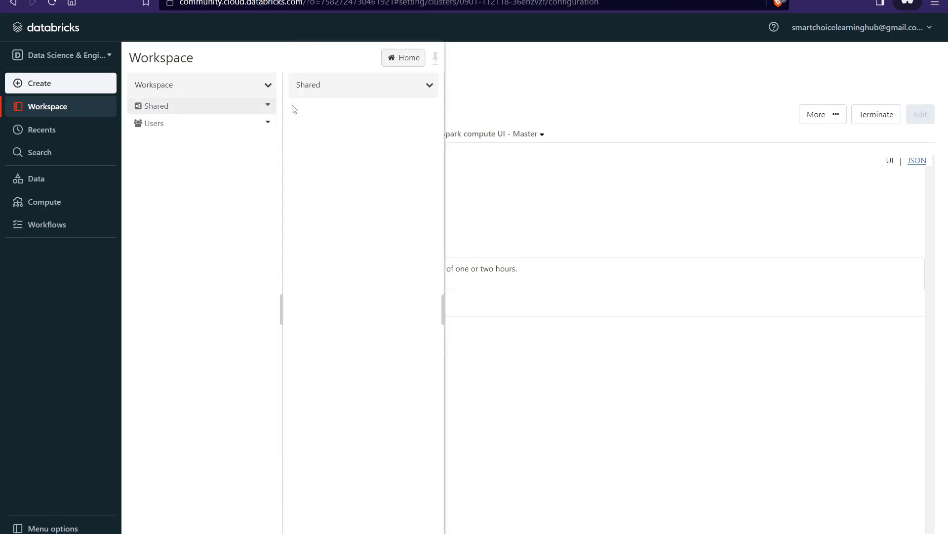
click(429, 87)
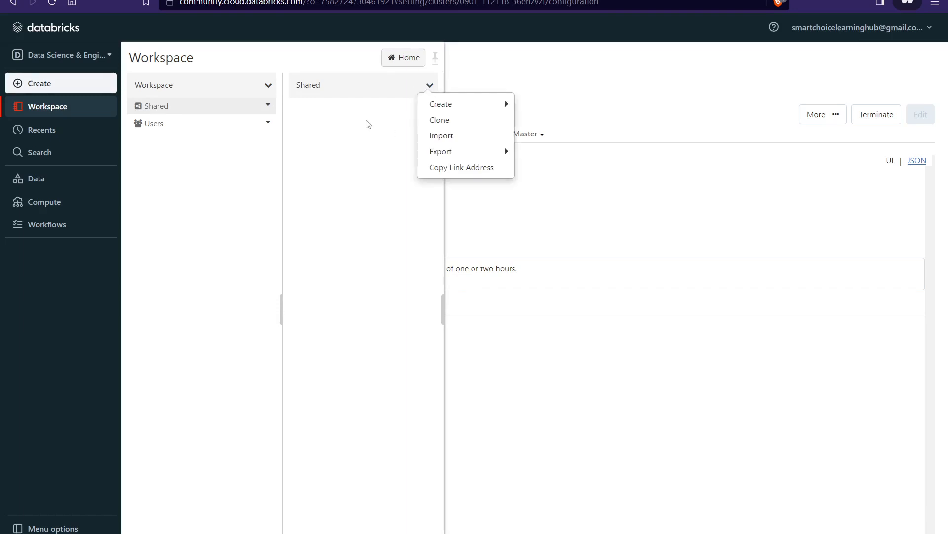
click(368, 124)
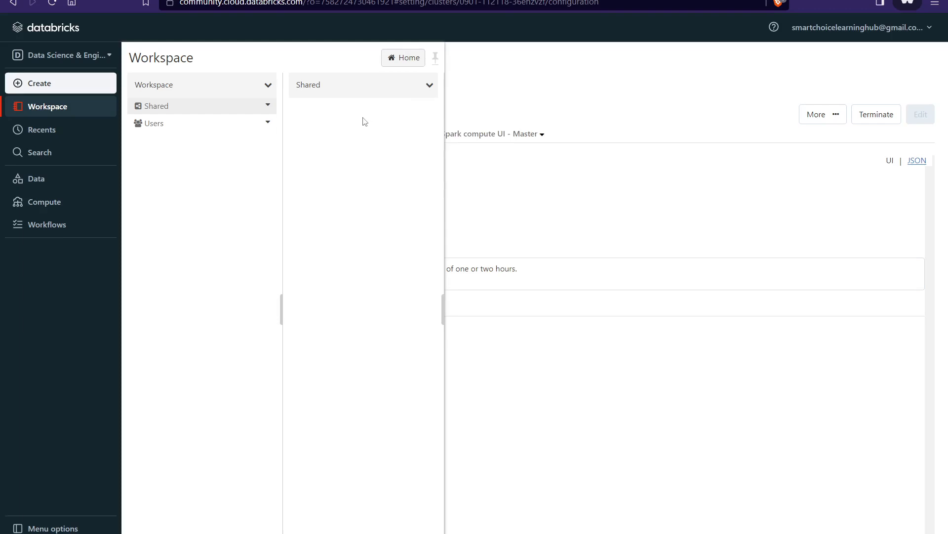
- Compare the Shared and Users workspace folders and examine the actions available for the personal home folder
click(215, 128)
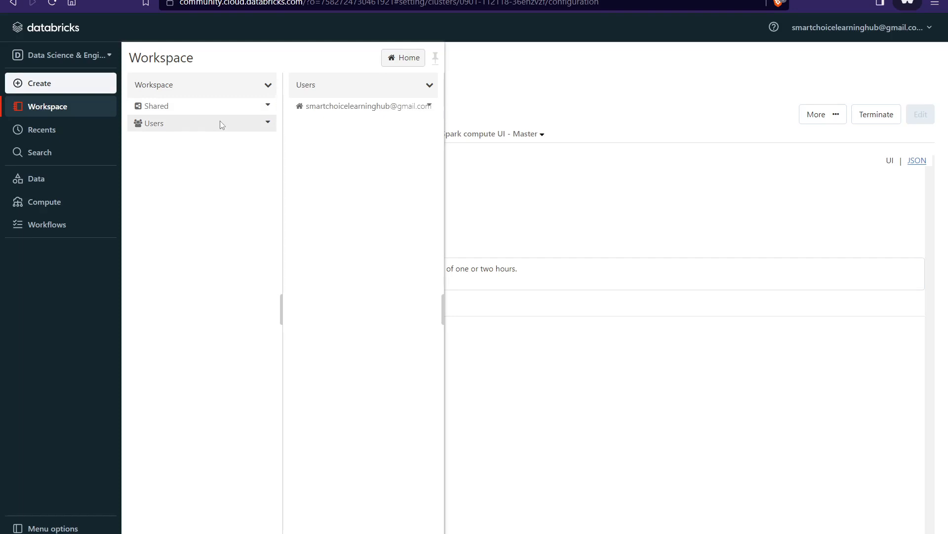
click(331, 112)
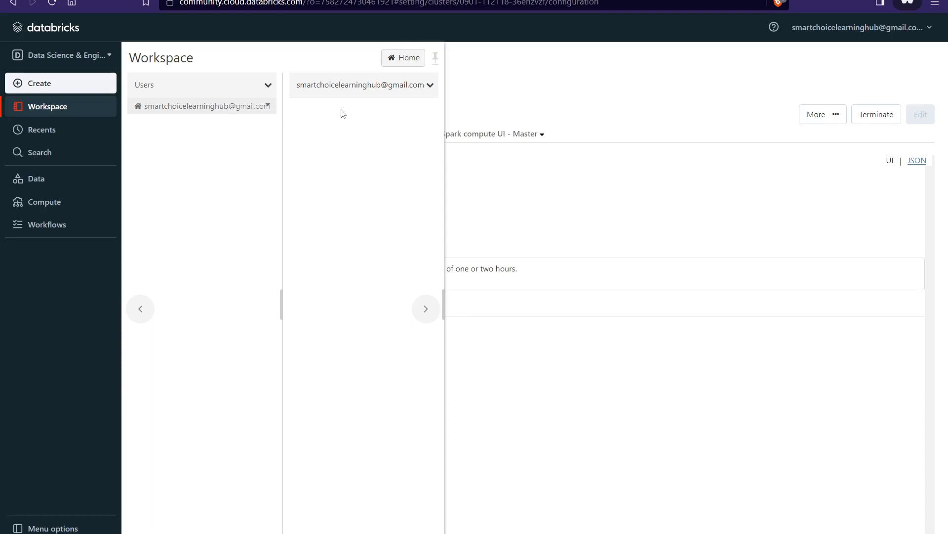
click(59, 112)
click(58, 112)
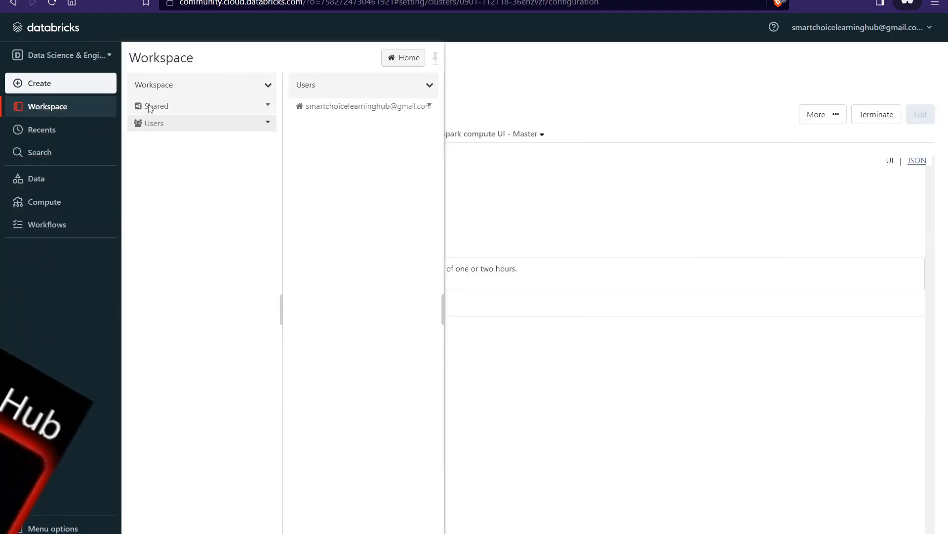
click(149, 107)
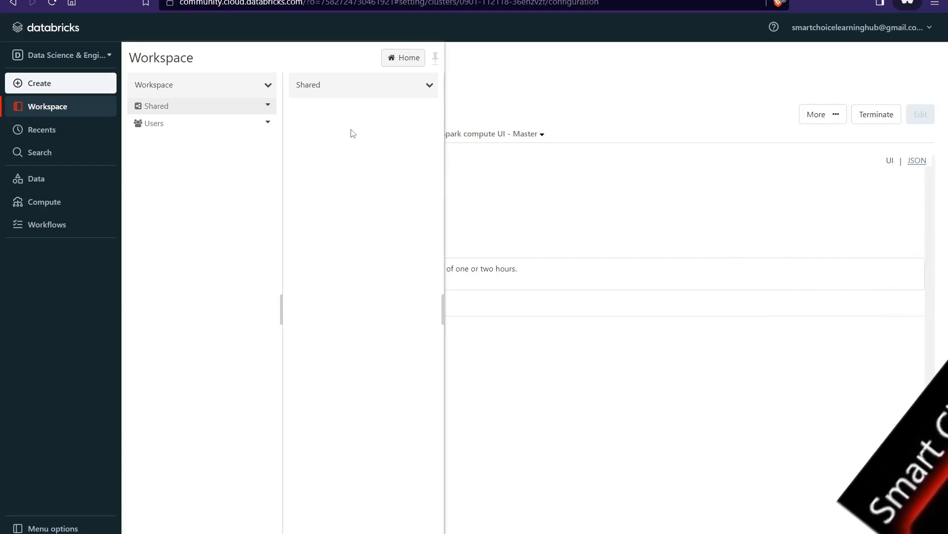
click(186, 129)
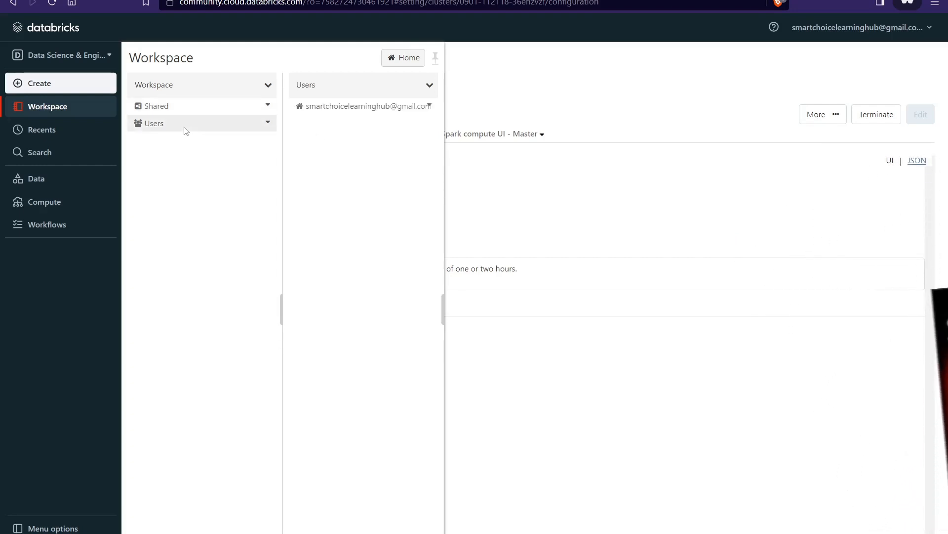
click(325, 111)
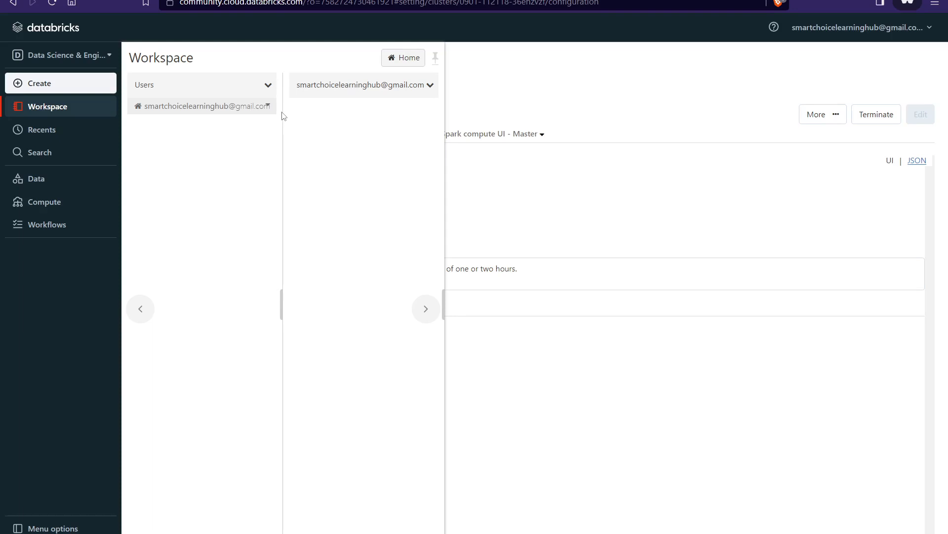
click(431, 85)
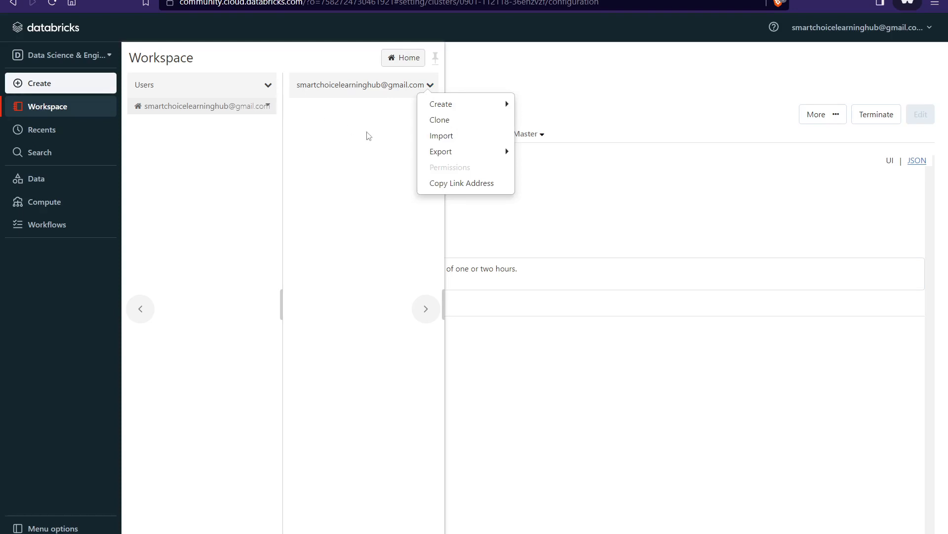
mouse_move(439, 105)
mouse_move(494, 112)
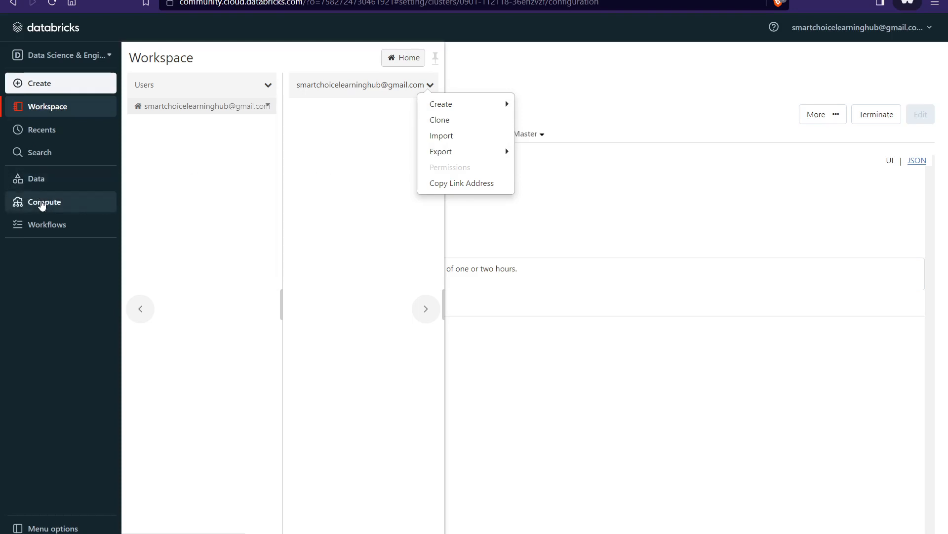
- Check the libraries installed on Cluster1
click(42, 203)
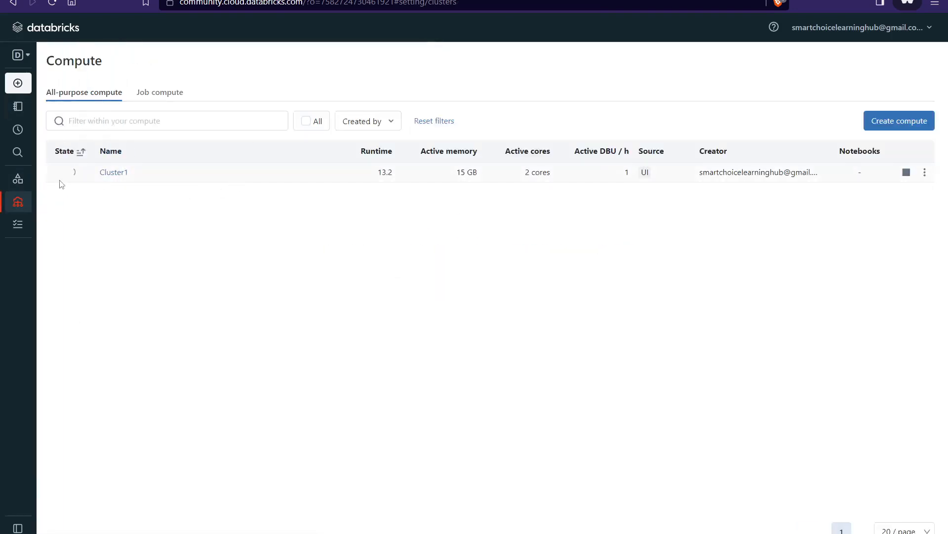
click(109, 173)
click(183, 136)
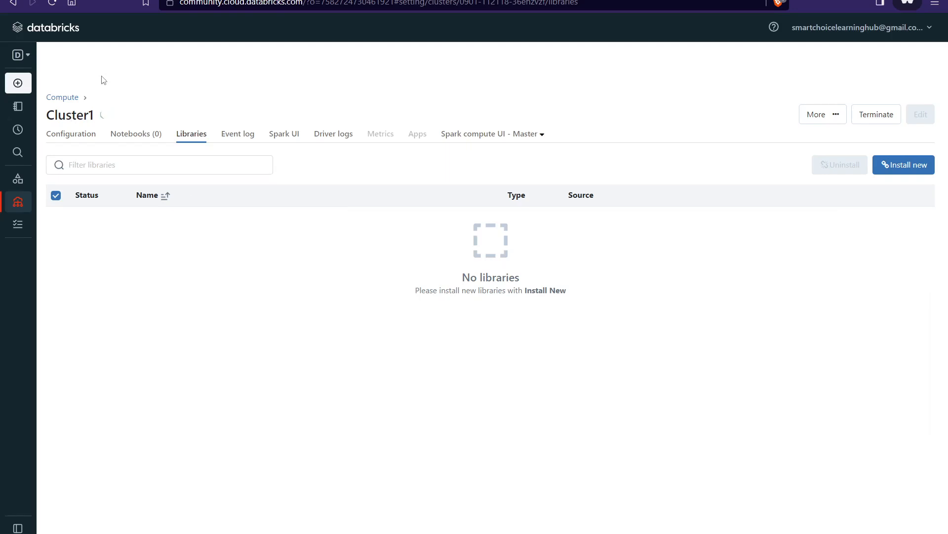
- Create a notebook in the personal home folder and review the default languages available for it
mouse_move(18, 180)
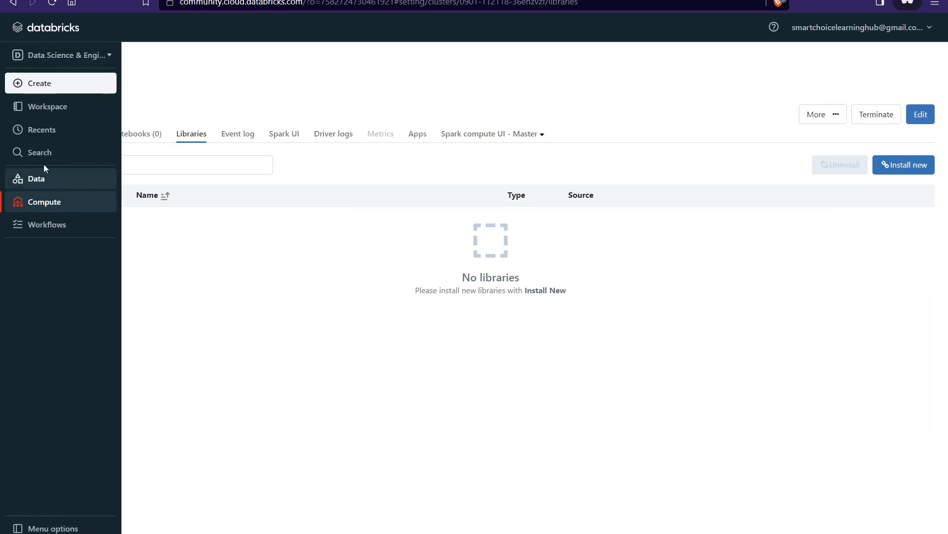
click(55, 109)
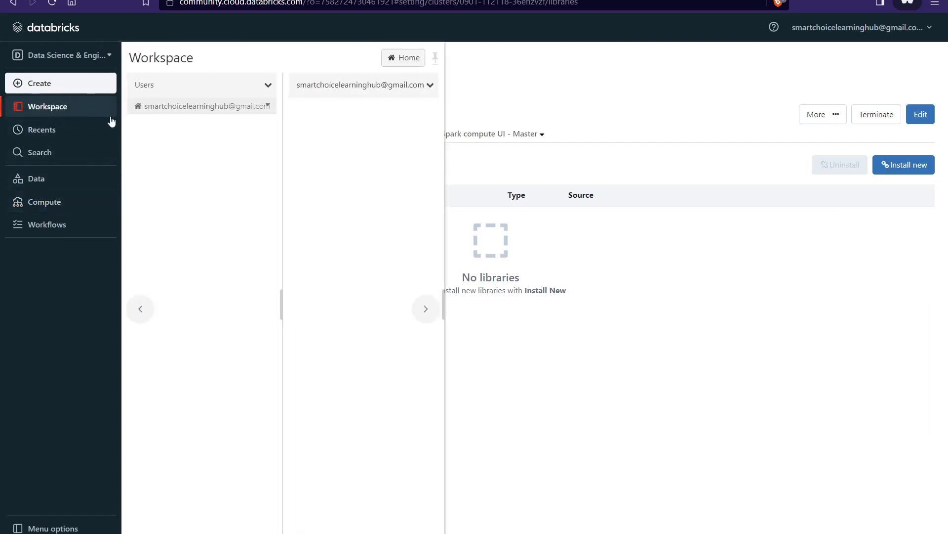
click(431, 85)
mouse_move(451, 106)
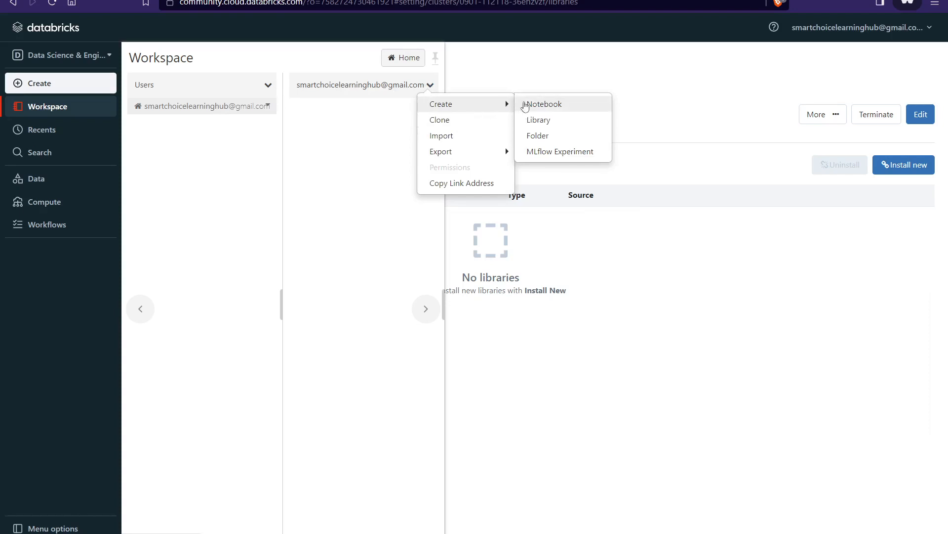
click(533, 105)
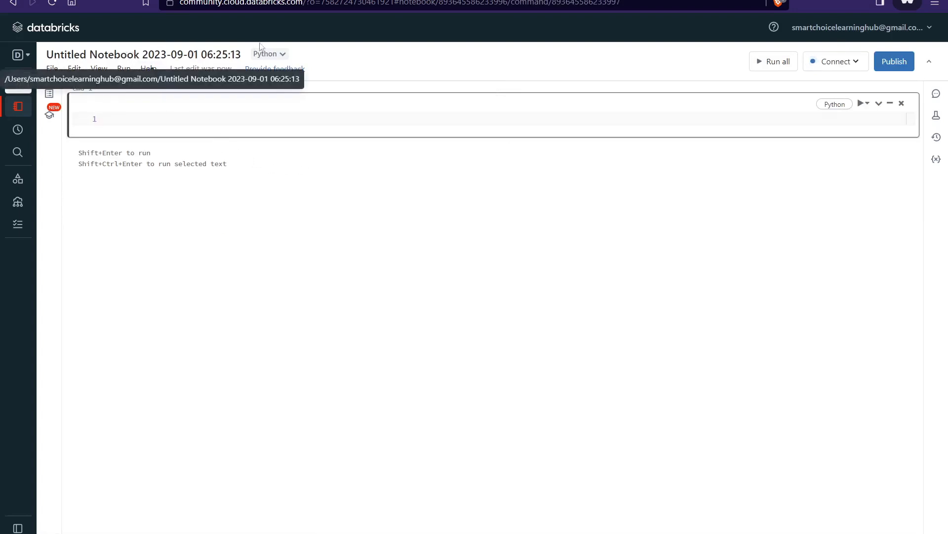
click(284, 55)
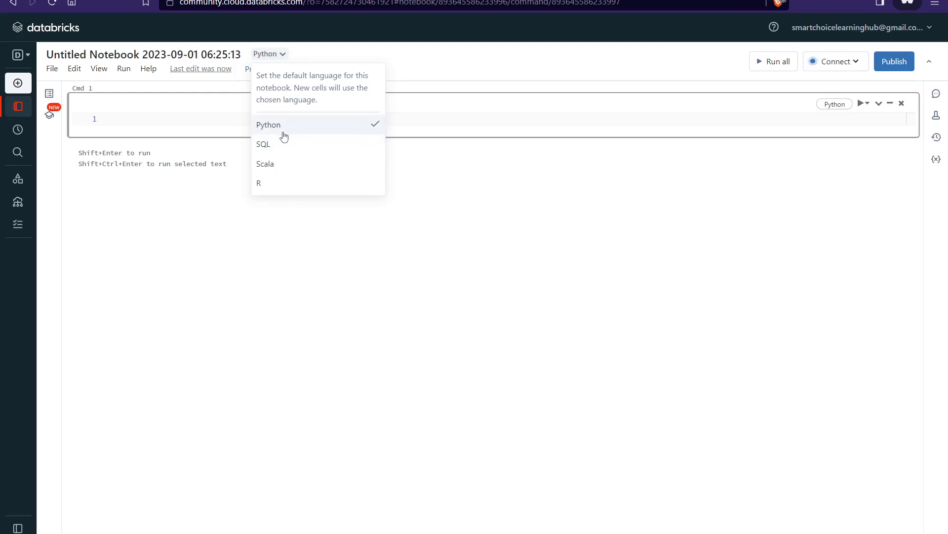
- Rename the notebook as Load_CSv_Files and check which compute resources it can connect to
click(242, 53)
drag(242, 54, 35, 47)
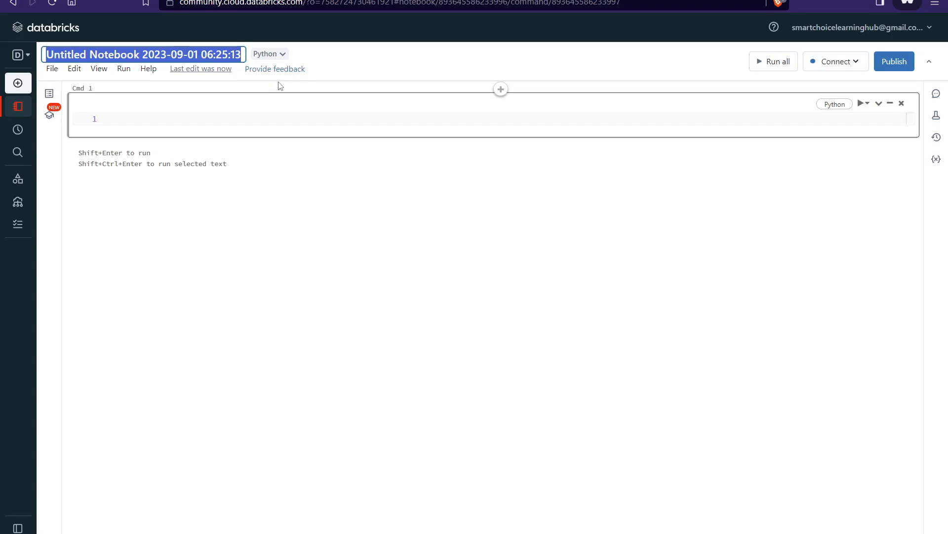
text(Load)
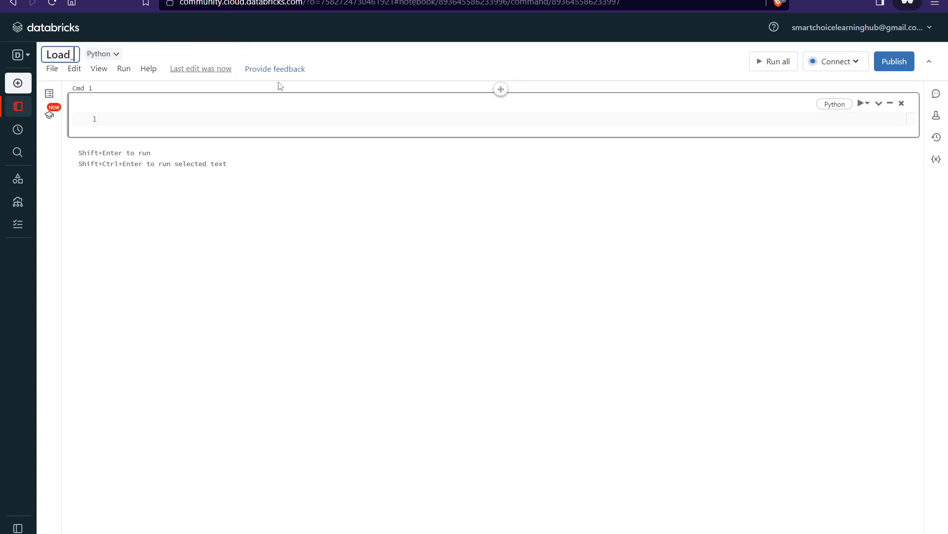
text(_CSv)
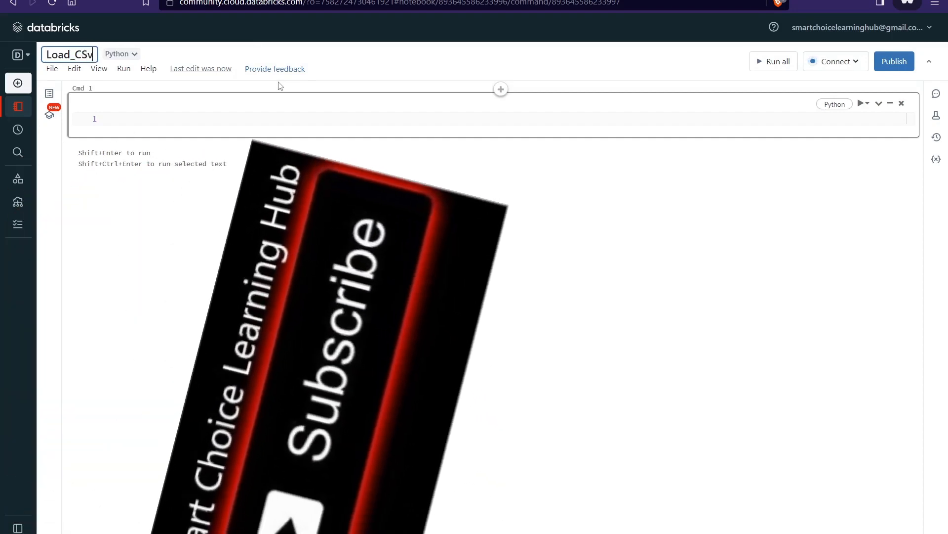
text(_Fi)
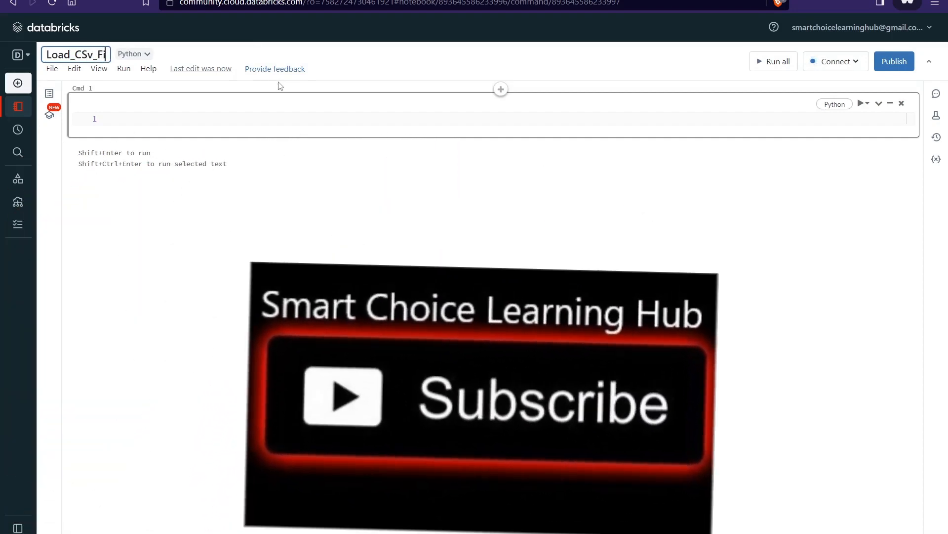
text(les)
key(Return)
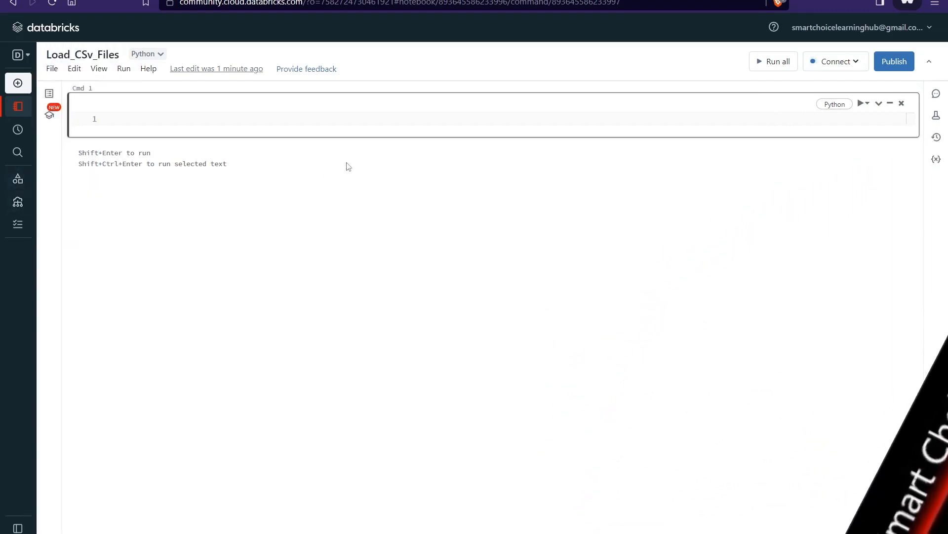
click(858, 64)
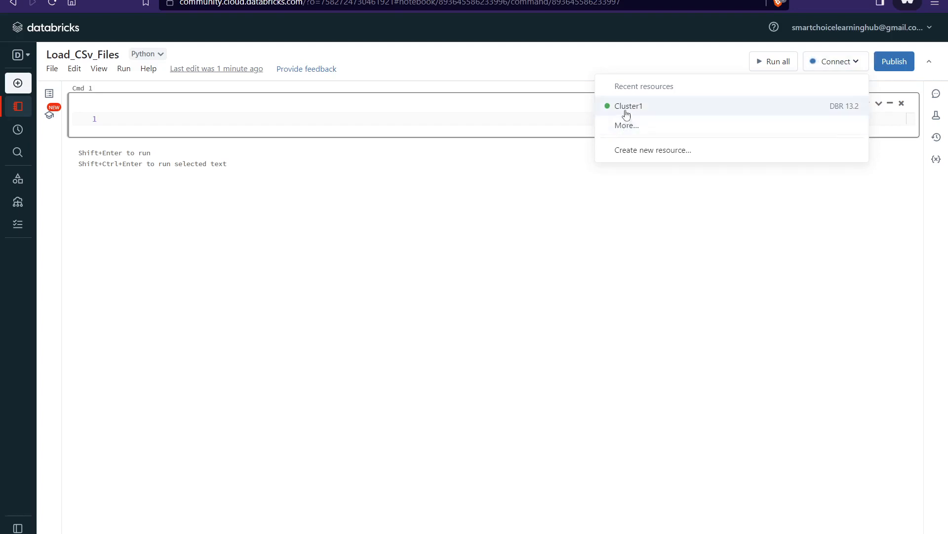
click(678, 231)
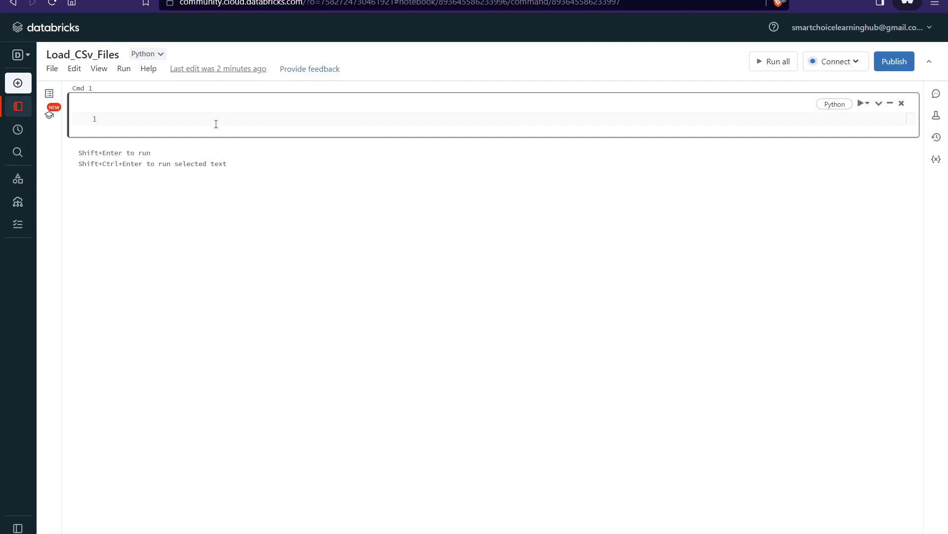
- Open the form for a new table and examine the S3 options and the connectors offered for other data sources
mouse_move(21, 178)
click(33, 181)
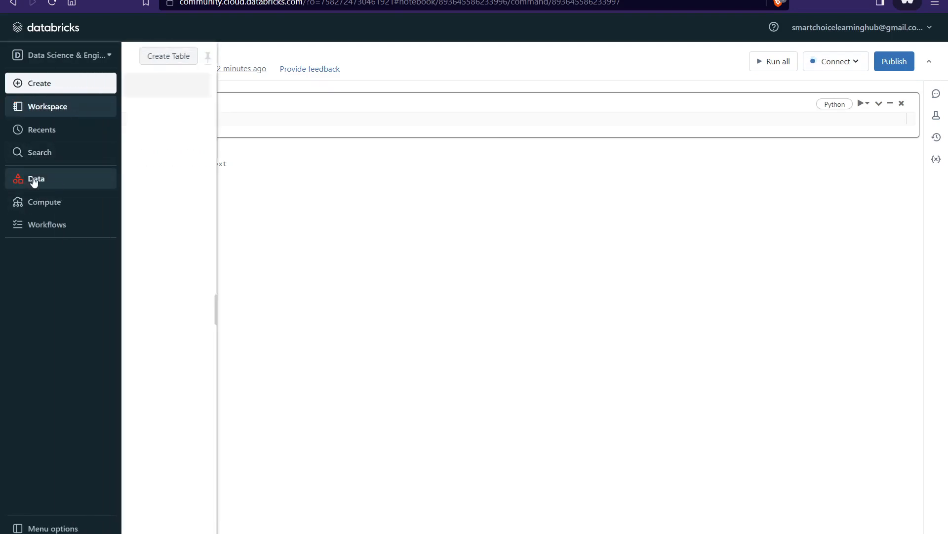
click(401, 60)
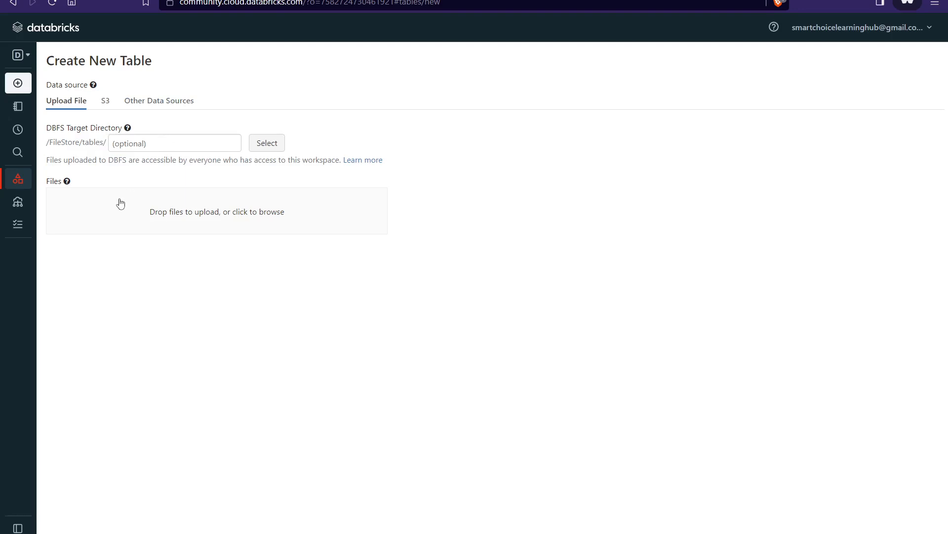
click(105, 101)
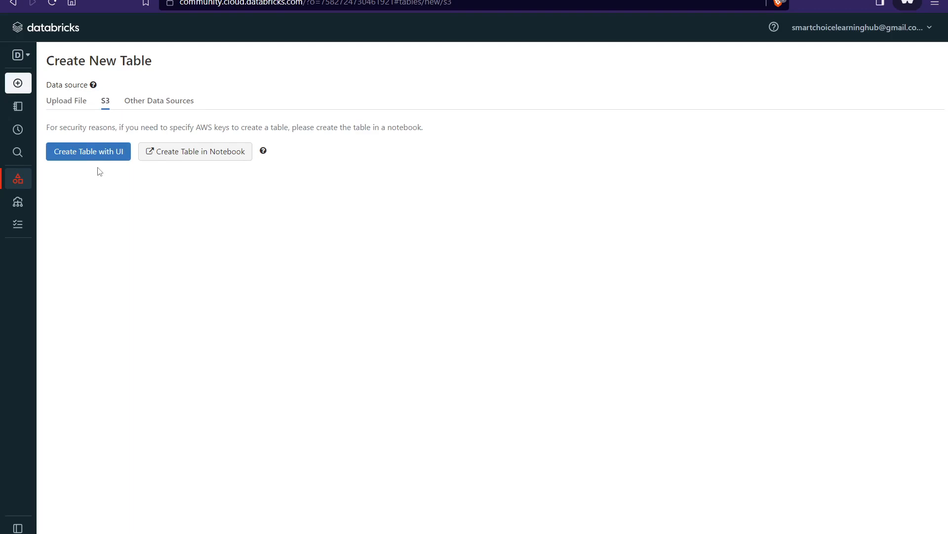
click(138, 106)
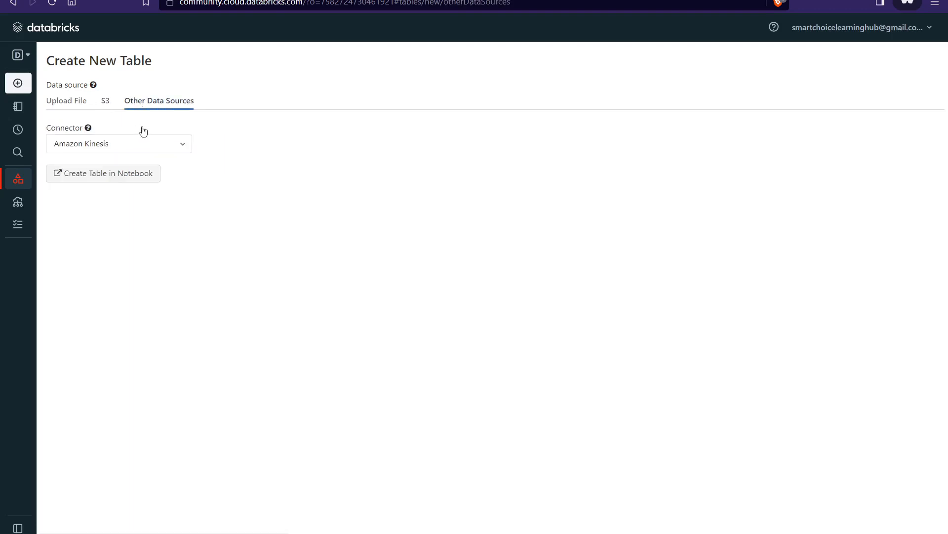
click(182, 144)
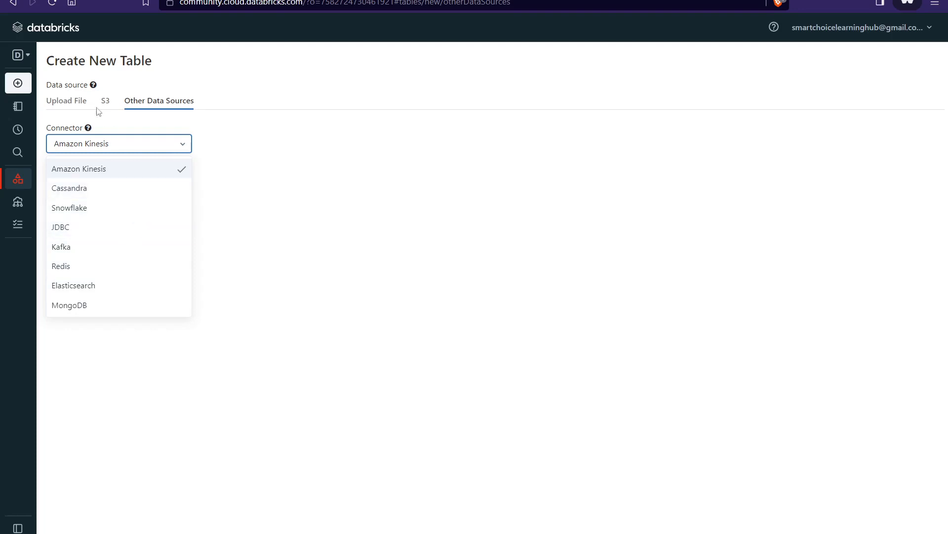
- Upload Free_Test_Data.csv as the new table's source file and preview the table using Cluster1
click(76, 100)
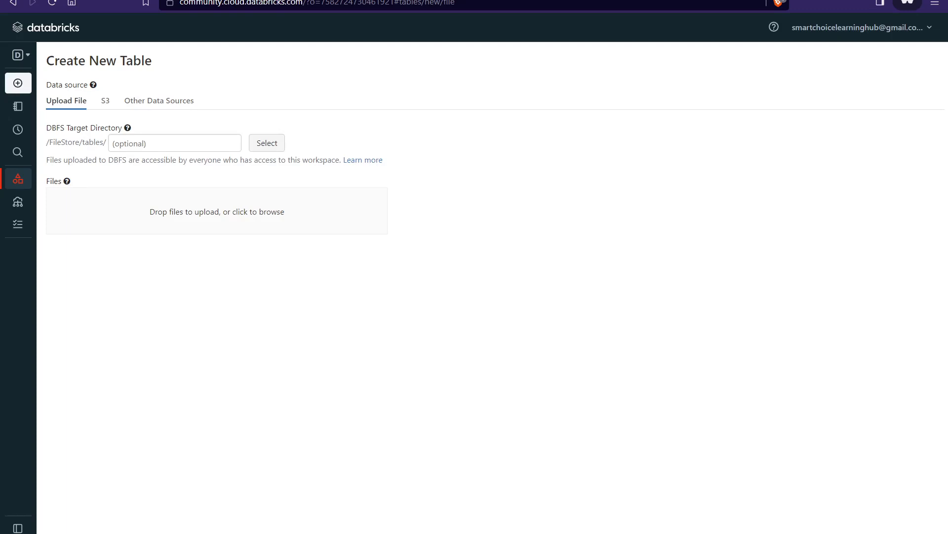
drag(20, 244, 202, 215)
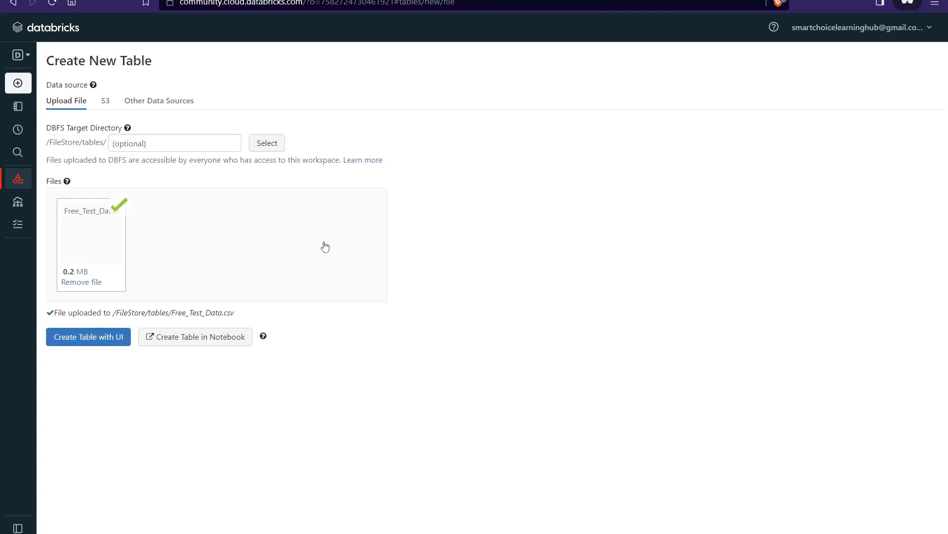
click(86, 342)
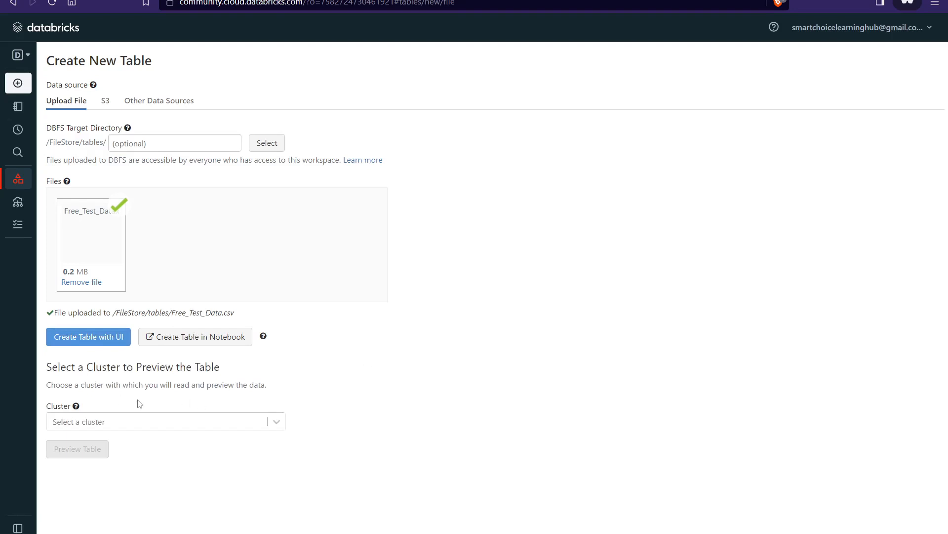
click(277, 421)
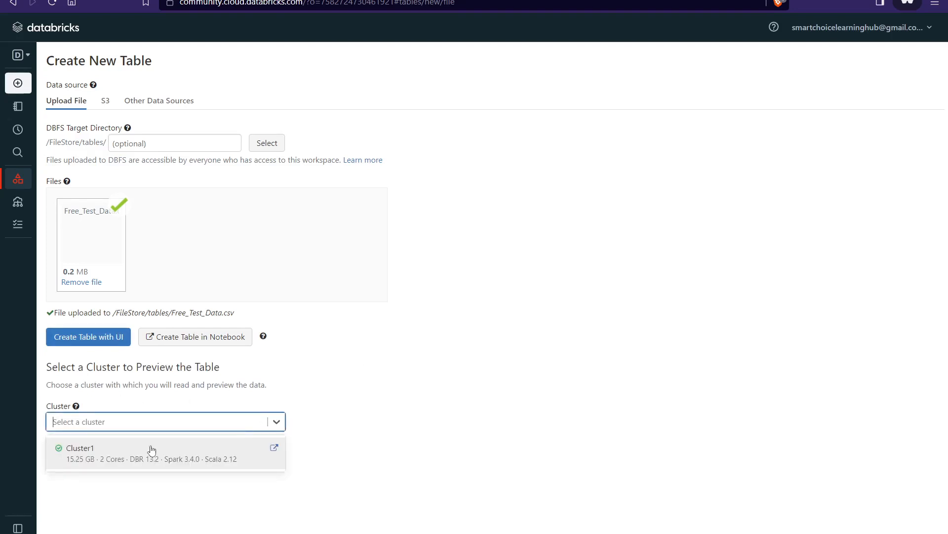
click(132, 449)
click(93, 447)
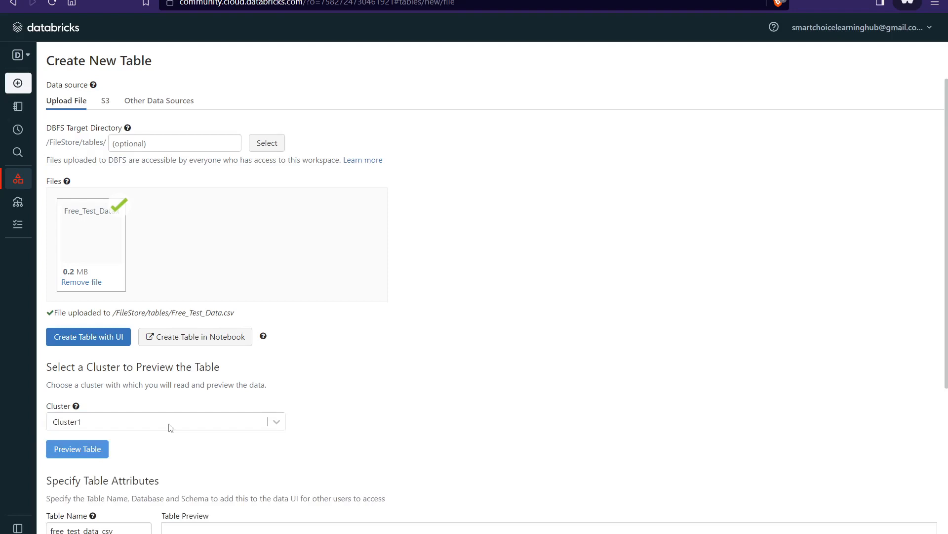
- Use the first row as the header and create the table free_test_data_csv in the default database
scroll(458, 354, down, 5)
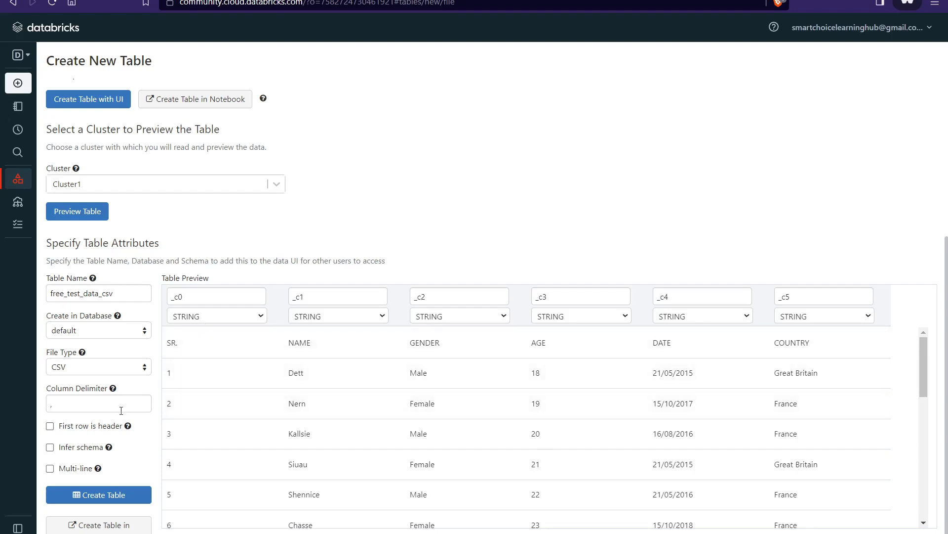
click(50, 426)
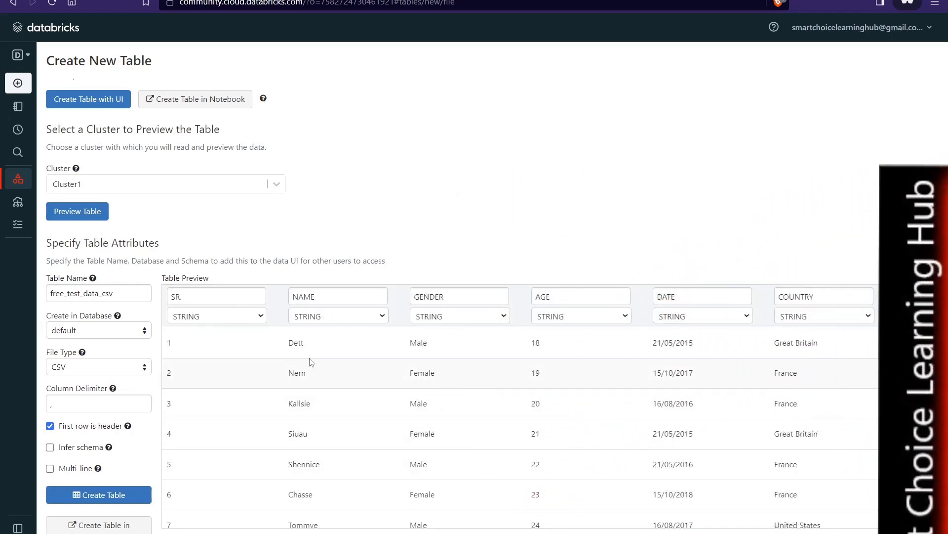
click(113, 494)
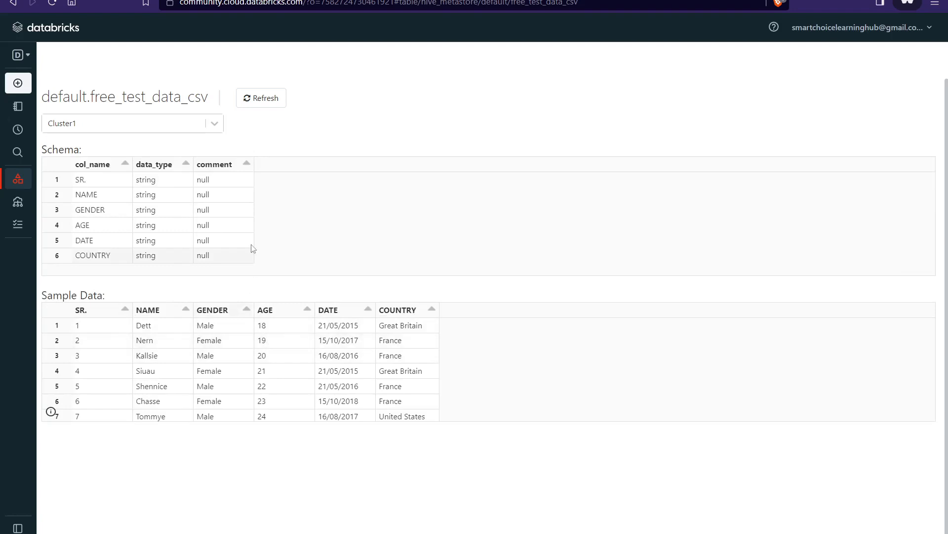
- Refresh the new table's schema and sample data, and reopen free_test_data_csv from the default database
click(267, 99)
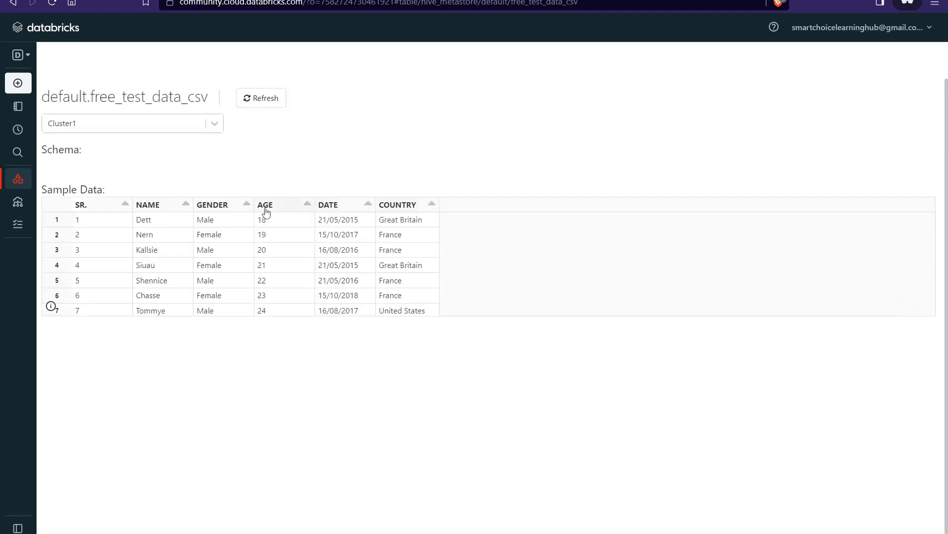
mouse_move(29, 119)
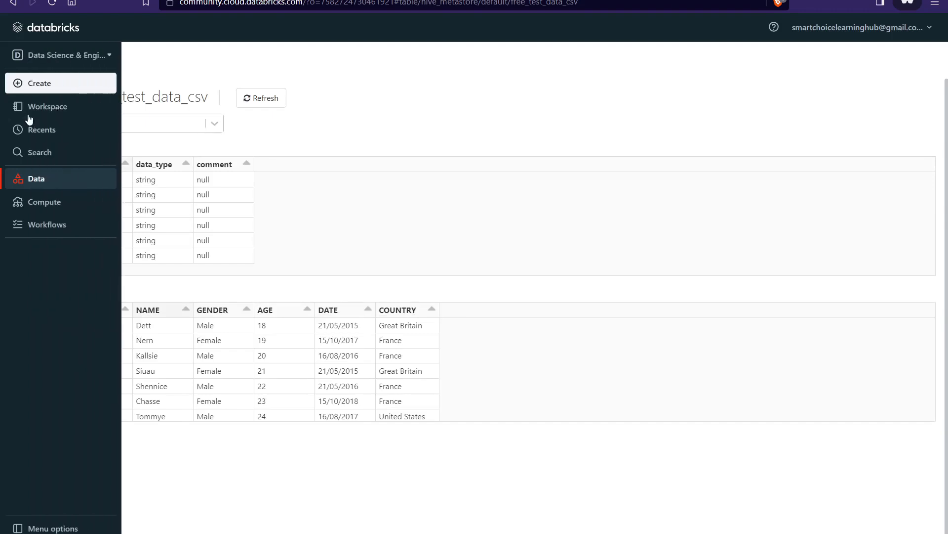
click(37, 180)
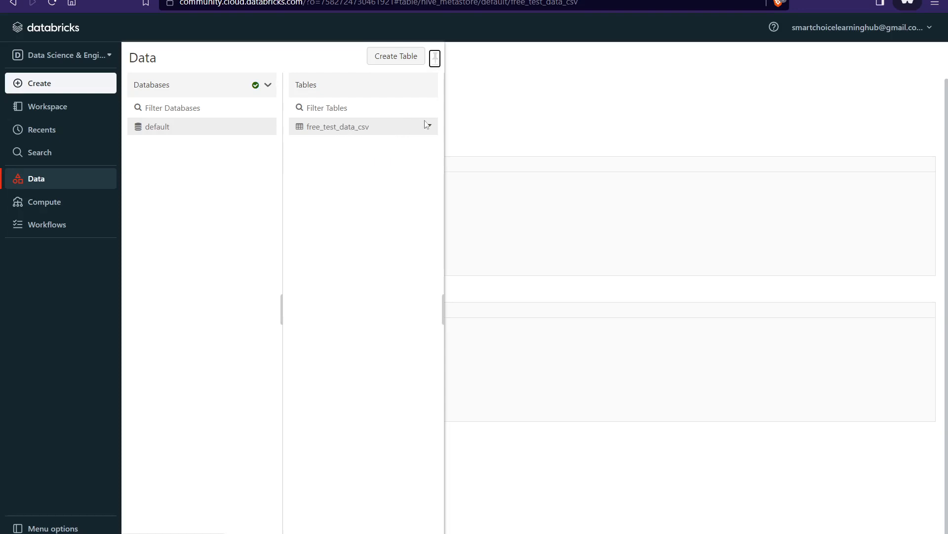
click(429, 125)
click(350, 128)
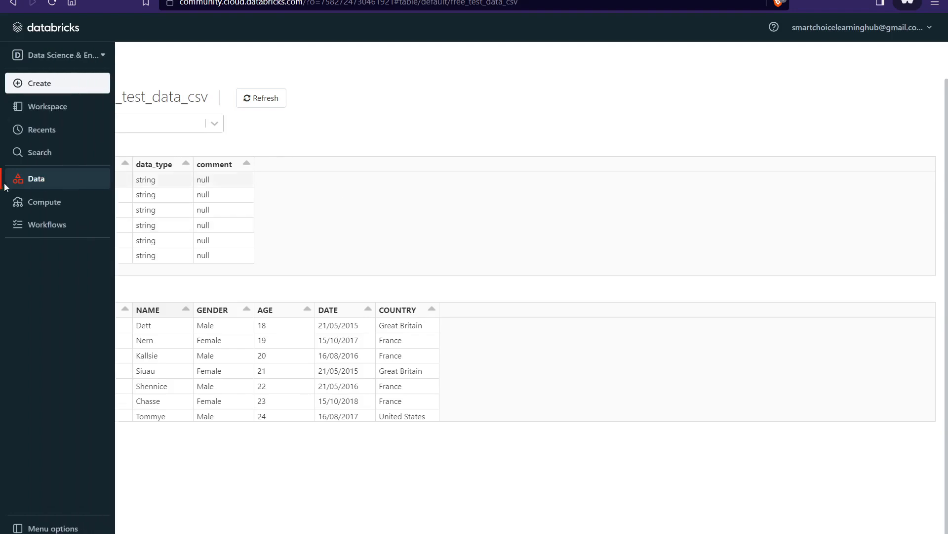
- Generate a table-creation notebook from a newly uploaded copy of Free_Test_Data.csv and review its code cells
click(33, 182)
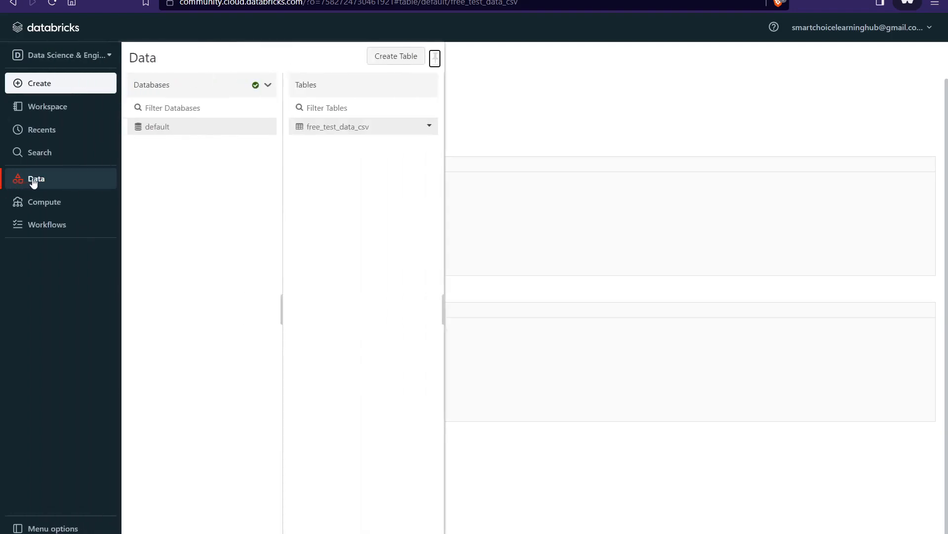
click(381, 63)
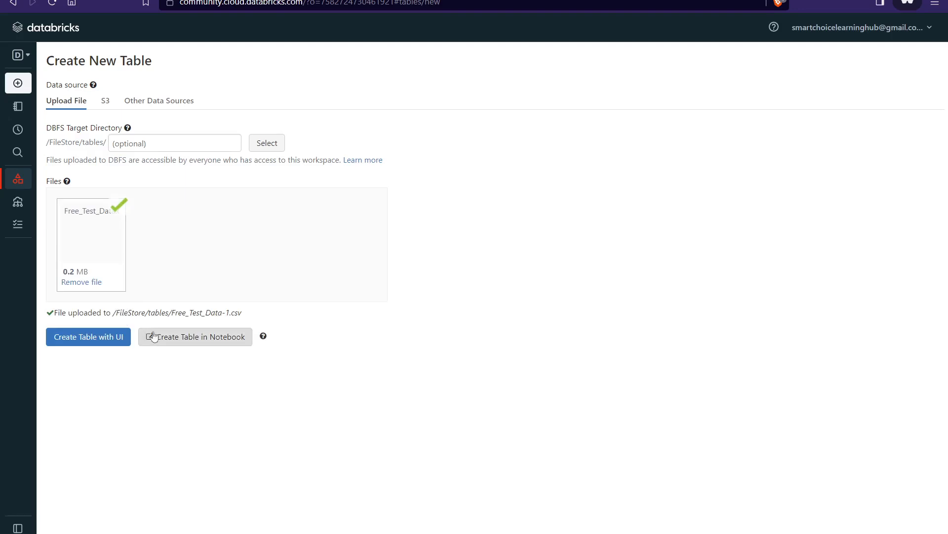
click(181, 339)
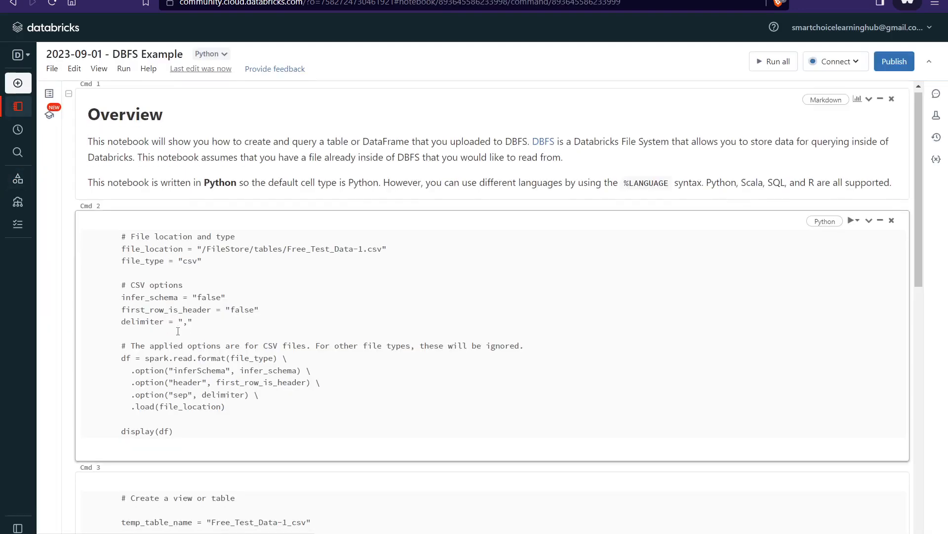
scroll(434, 284, down, 5)
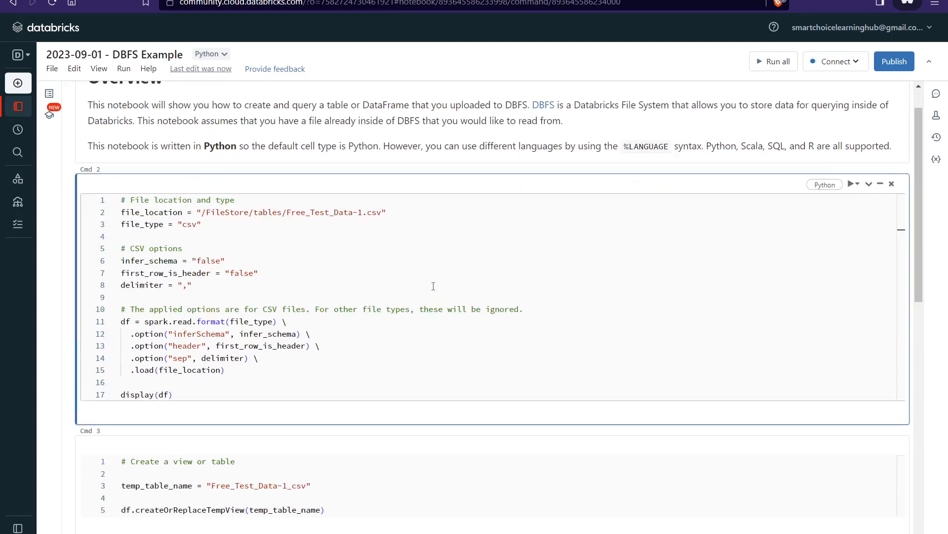
scroll(434, 286, down, 5)
scroll(443, 279, up, 3)
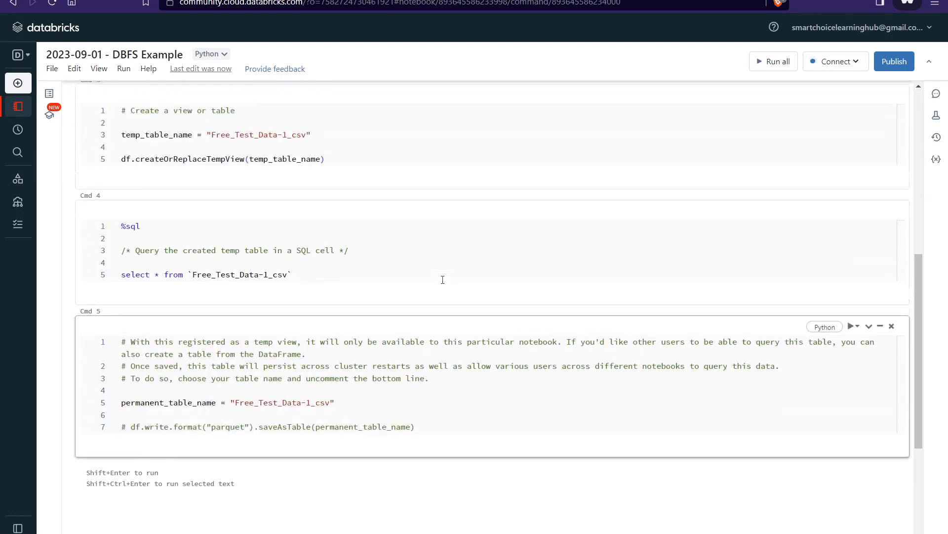
scroll(443, 280, up, 8)
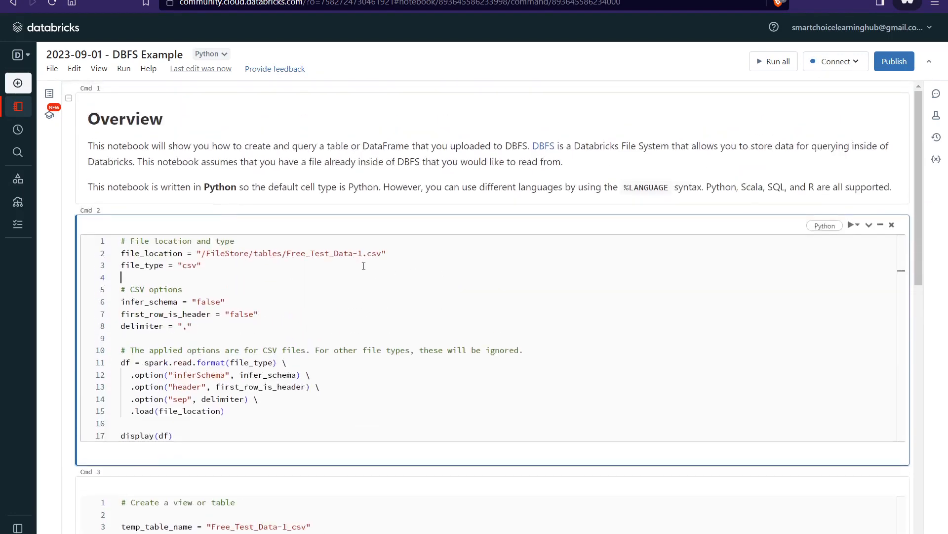
- Review the file location and type settings in the CSV-loading cell, and set first_row_is_header to "true"
drag(387, 253, 121, 254)
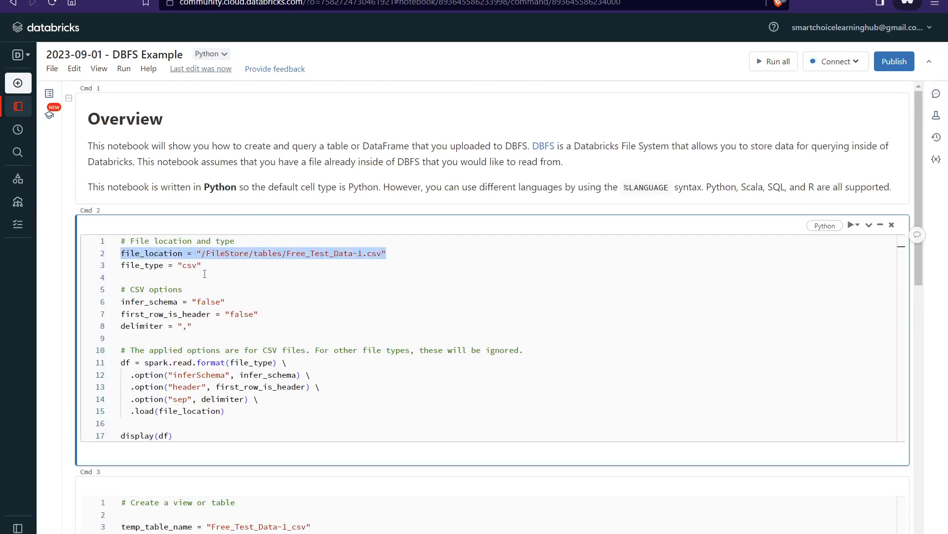
drag(204, 266, 121, 265)
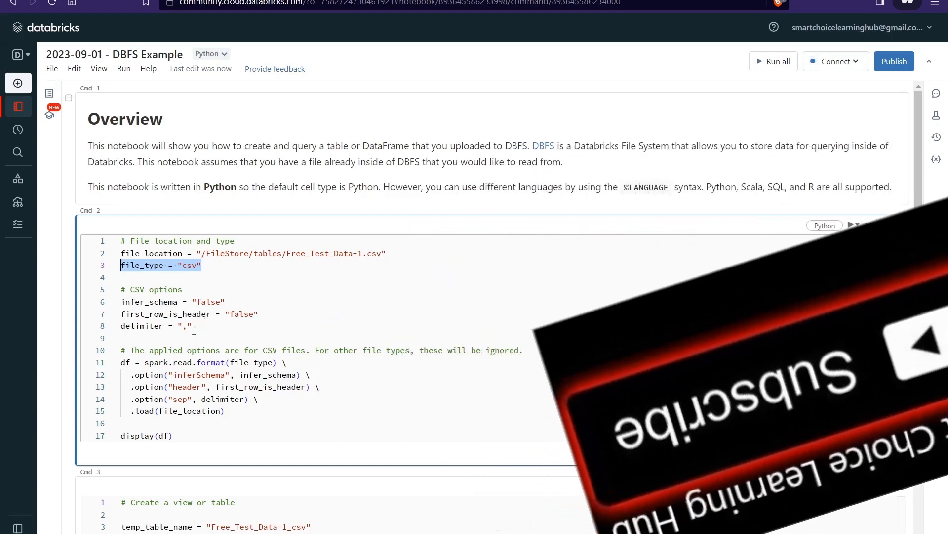
double_click(240, 315)
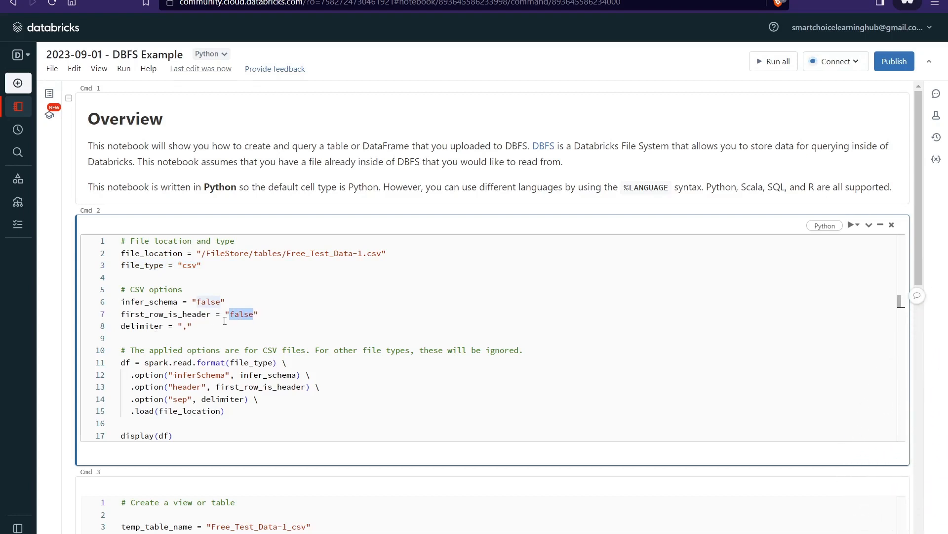
text(true)
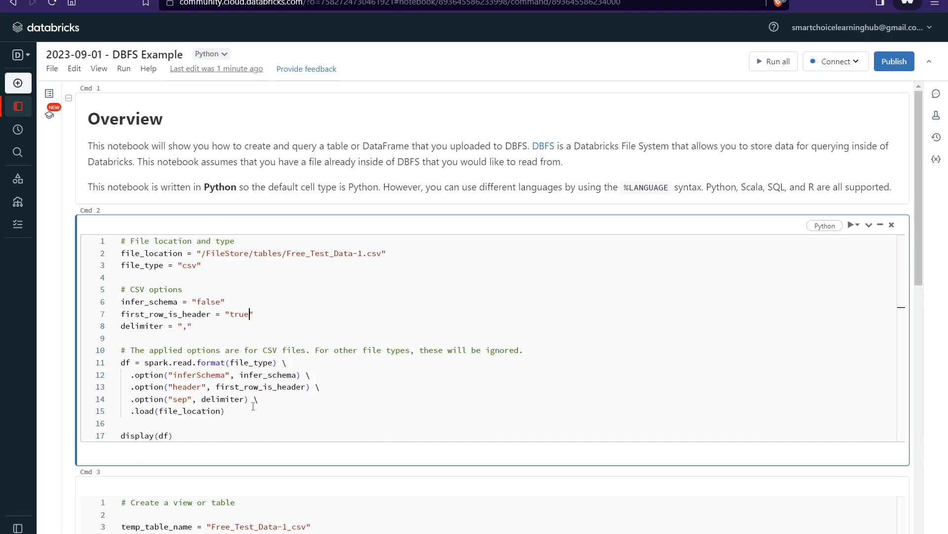
scroll(346, 395, down, 2)
scroll(360, 387, up, 2)
click(333, 295)
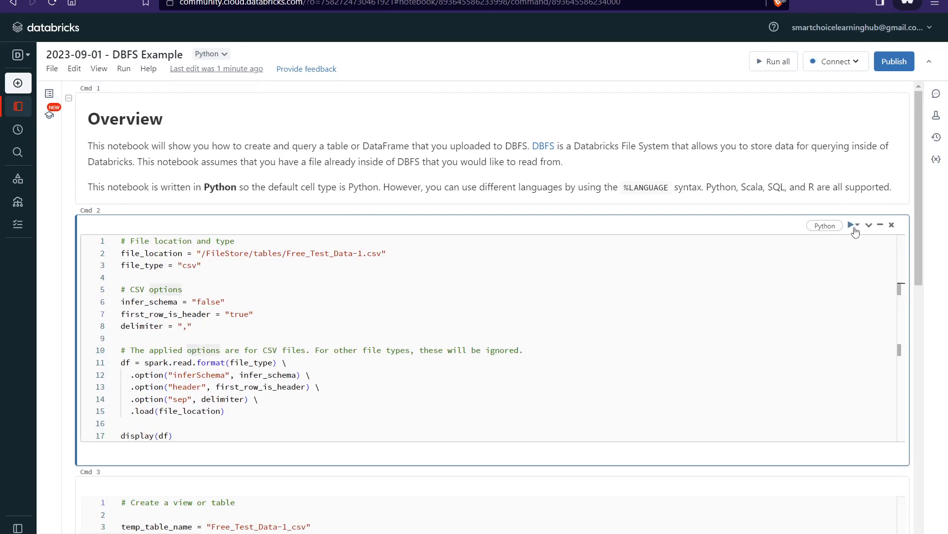
- Run the CSV-loading cell and review the displayed DataFrame against the CSV options
click(858, 226)
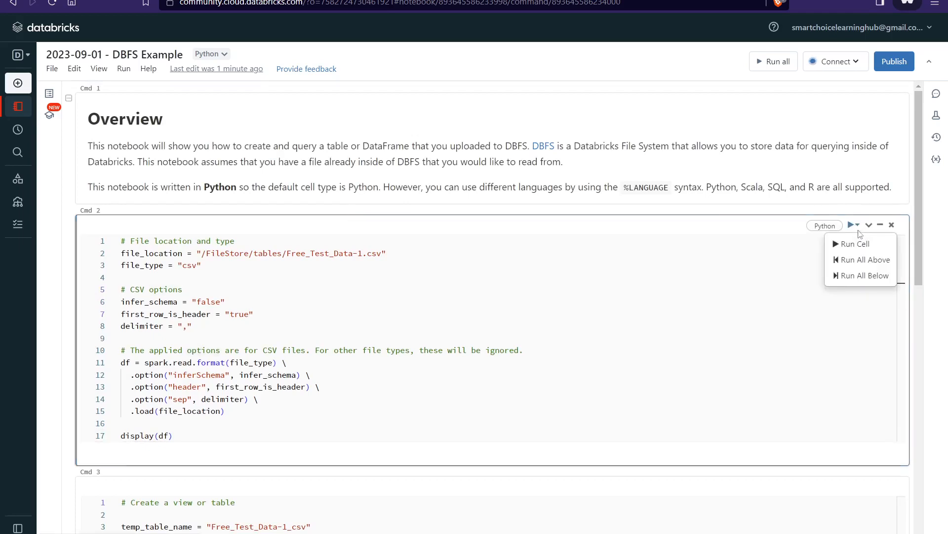
click(854, 244)
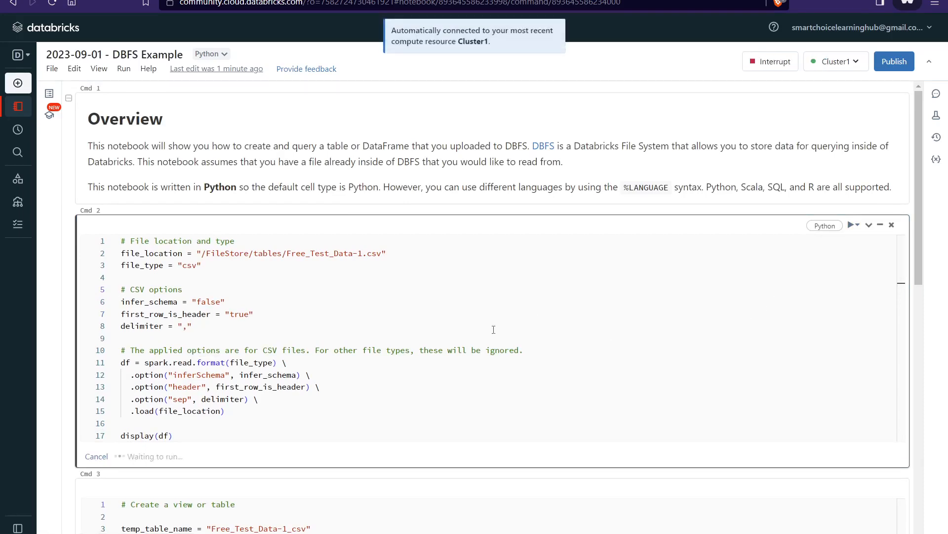
scroll(504, 312, down, 3)
scroll(501, 307, up, 2)
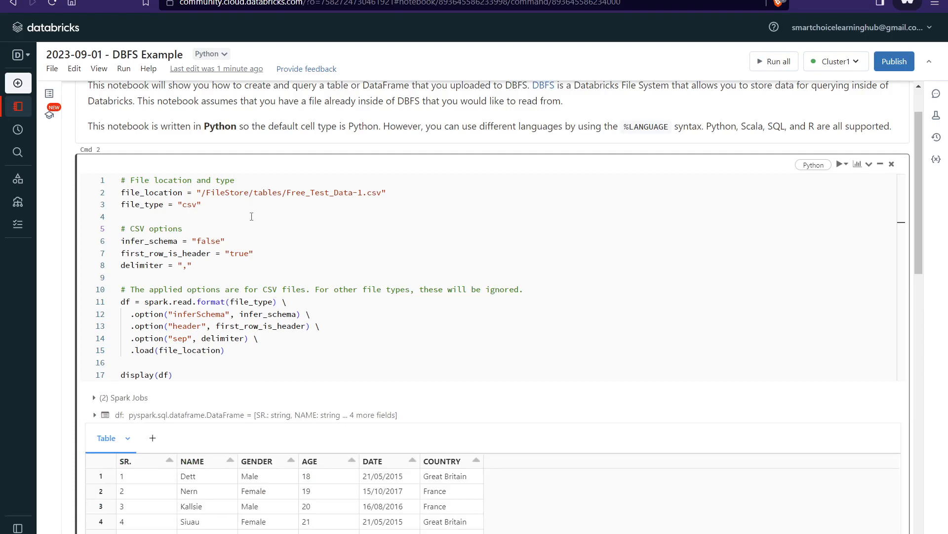
scroll(313, 271, down, 1)
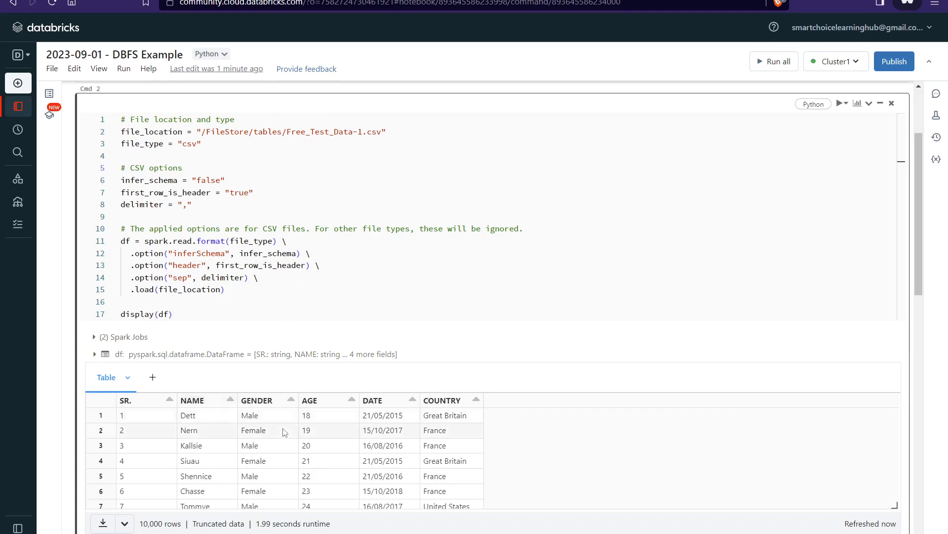
scroll(300, 421, down, 1)
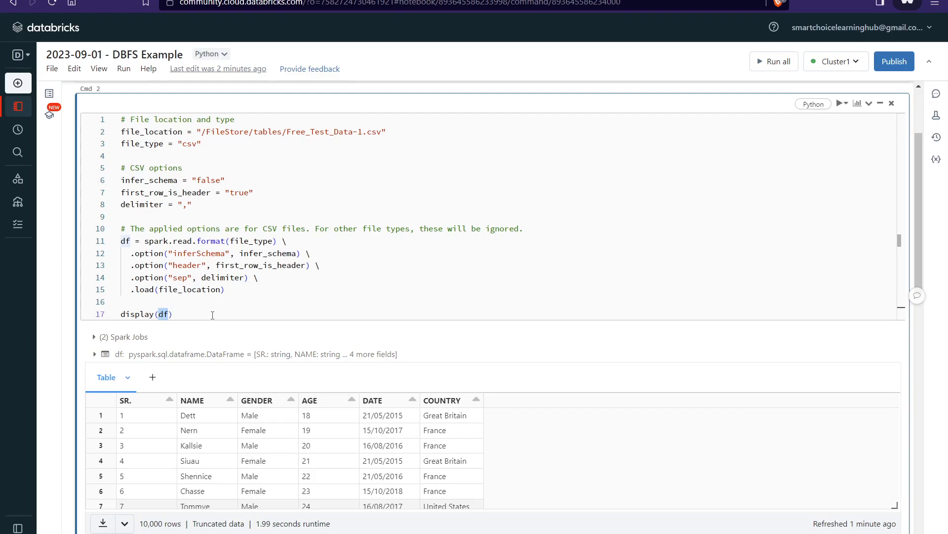
scroll(290, 303, down, 3)
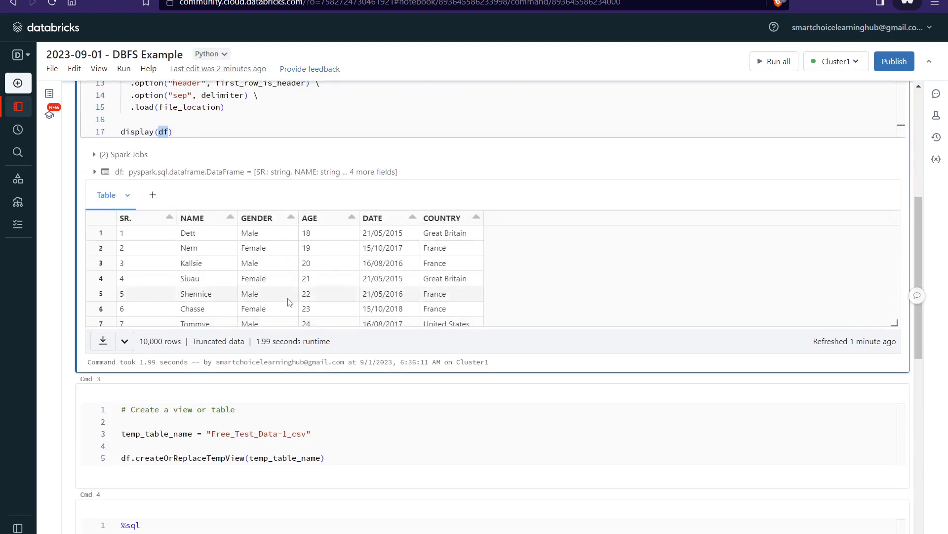
scroll(274, 292, up, 2)
scroll(273, 280, up, 2)
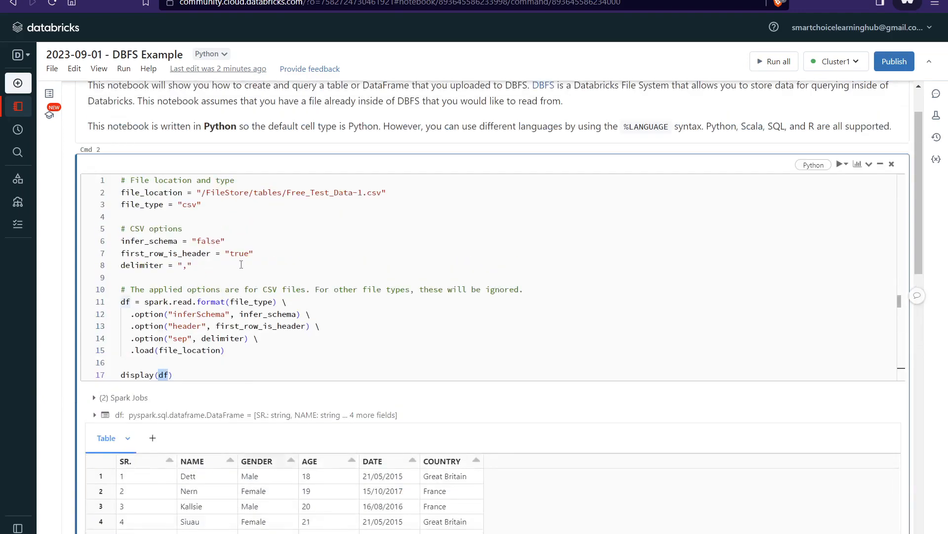
- Shorten the temp_table_name value in the view-creation cell to "Test_Data"
scroll(248, 256, down, 5)
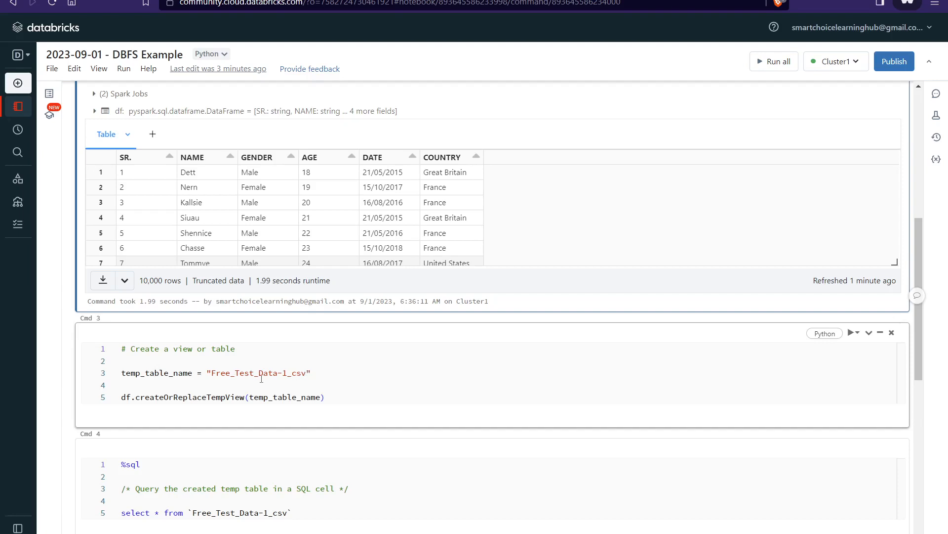
click(238, 372)
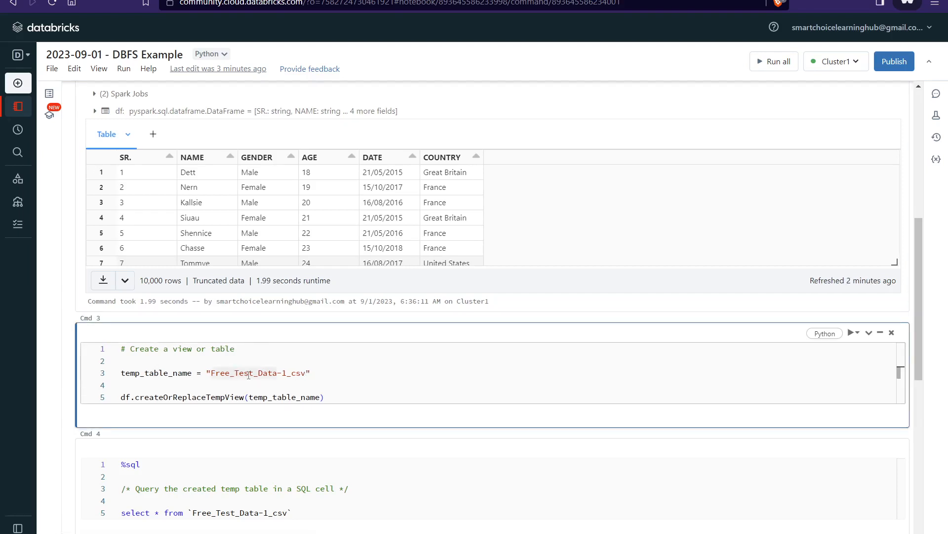
key(BackSpace)
key(BackSpace)
key(BackSpace)
key(BackSpace)
key(BackSpace)
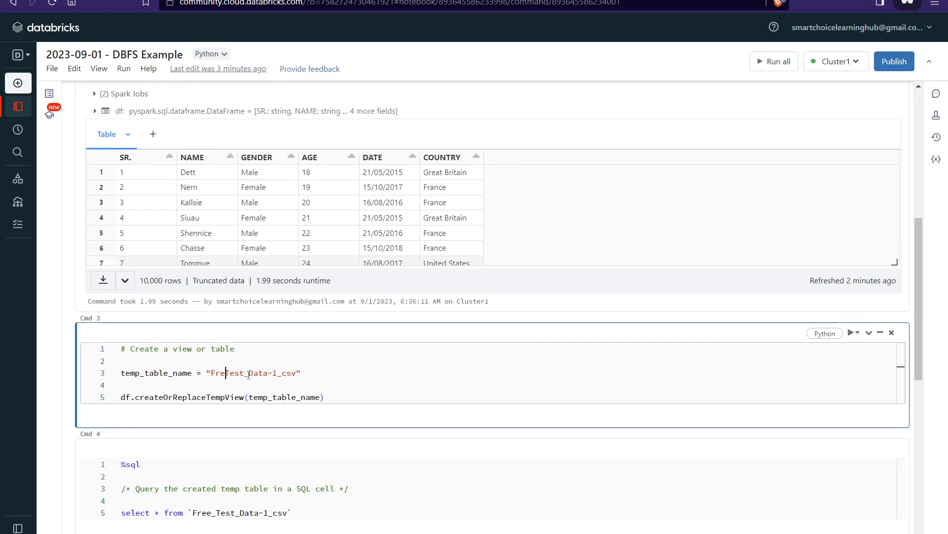
key(Right)
key(Right)
key(Right)
key(Right)
key(Right)
key(Right)
key(Right)
key(Right)
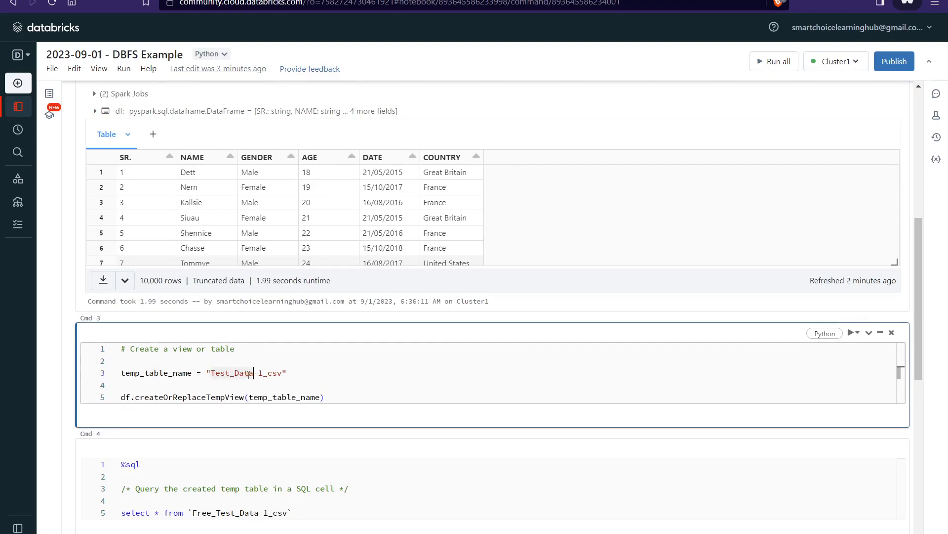
key(Delete)
key(Delete)
key(Delete)
key(Delete)
key(Delete)
key(Delete)
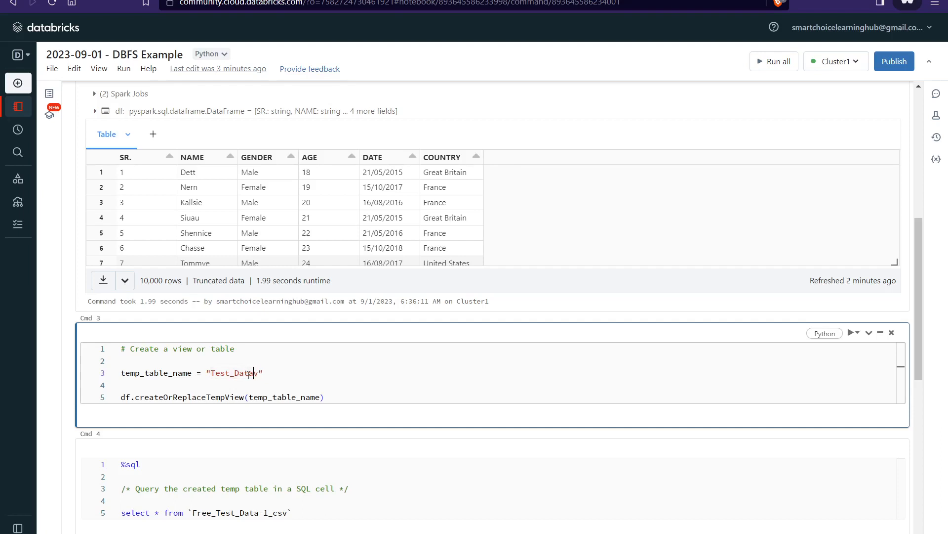
- Check the createOrReplaceTempView documentation and run the cell to create the temporary view
click(134, 397)
drag(136, 397, 216, 393)
key(shift+Right)
key(shift+Right)
key(shift+Right)
key(shift+Right)
key(shift+Right)
key(shift+Right)
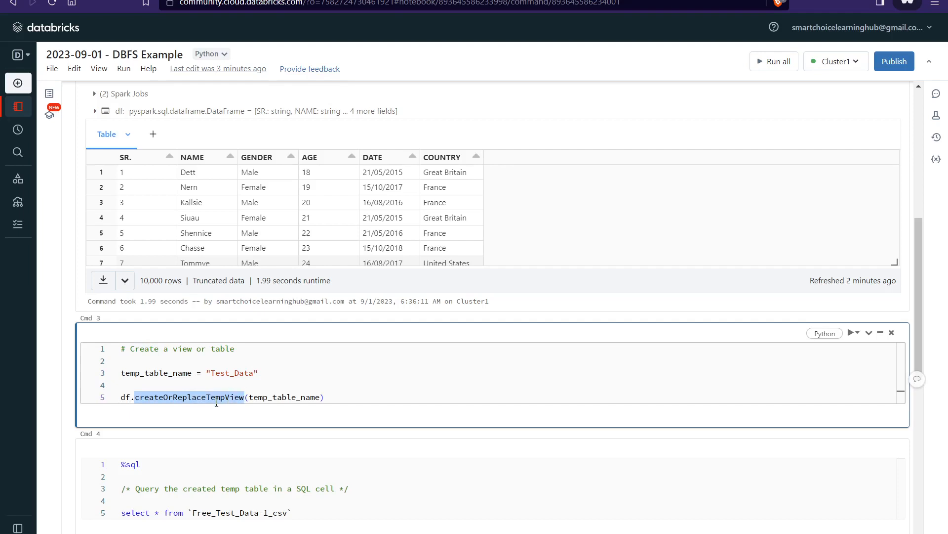
mouse_move(215, 404)
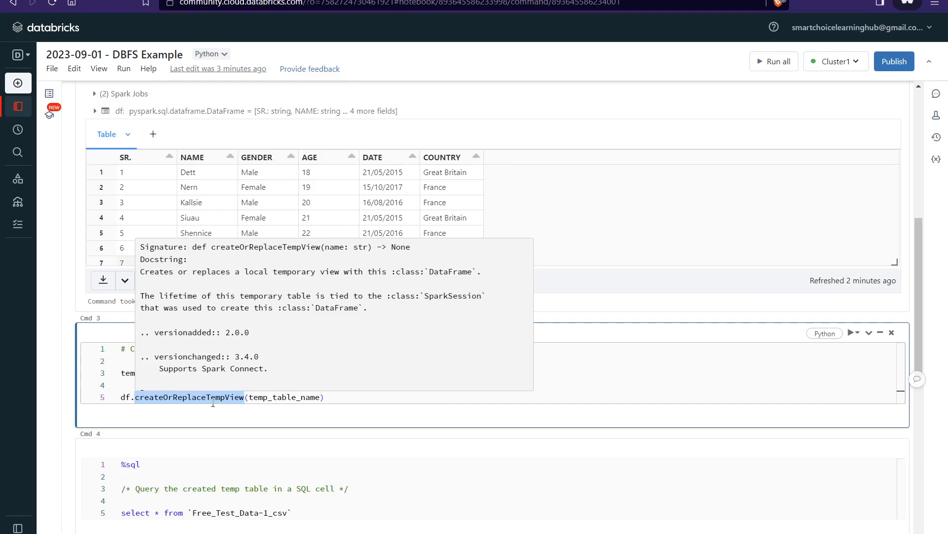
click(330, 399)
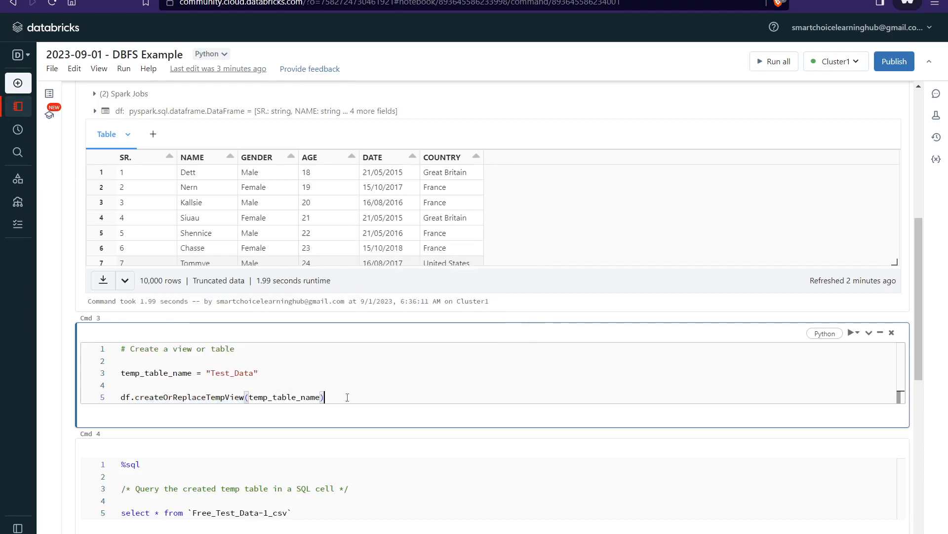
click(353, 386)
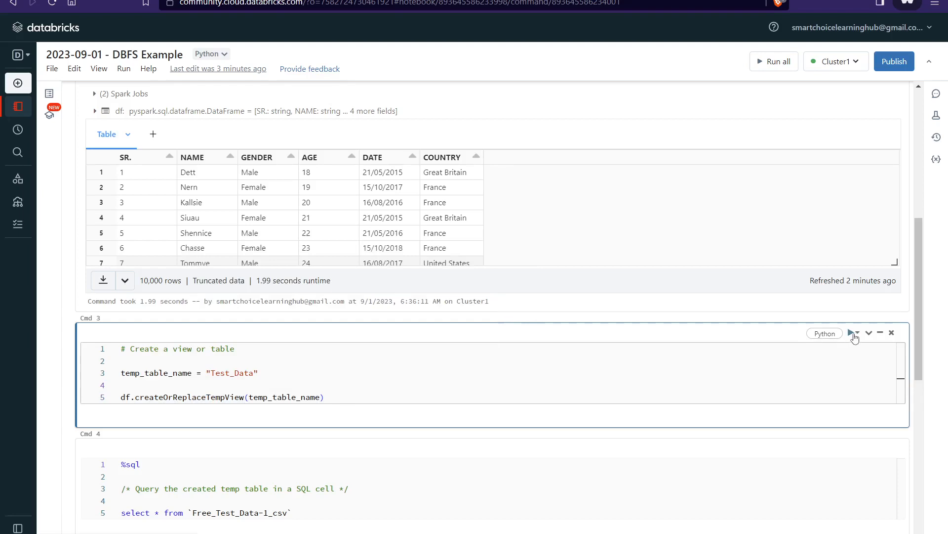
click(857, 332)
click(856, 352)
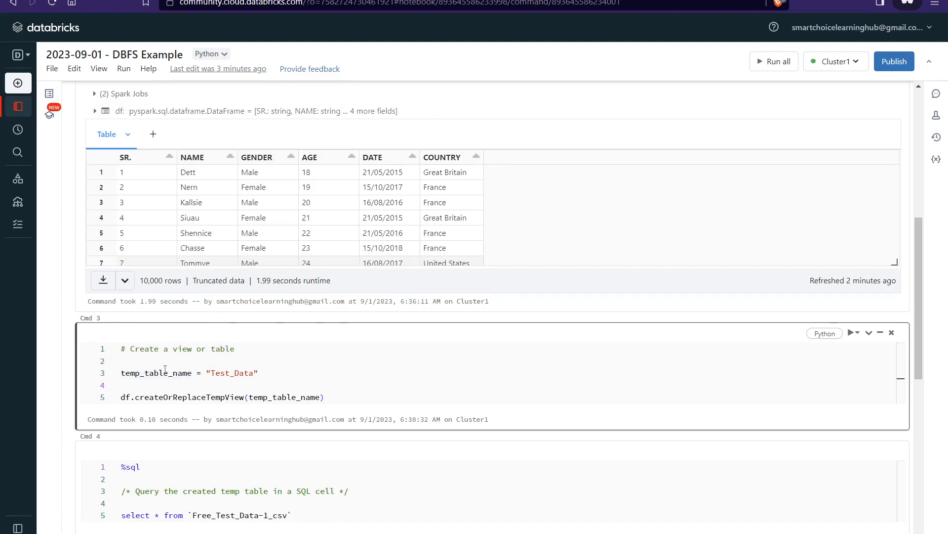
- Change the SQL cell's query to select * from Test_Data, without backticks around the view name
scroll(166, 365, down, 3)
scroll(167, 364, down, 2)
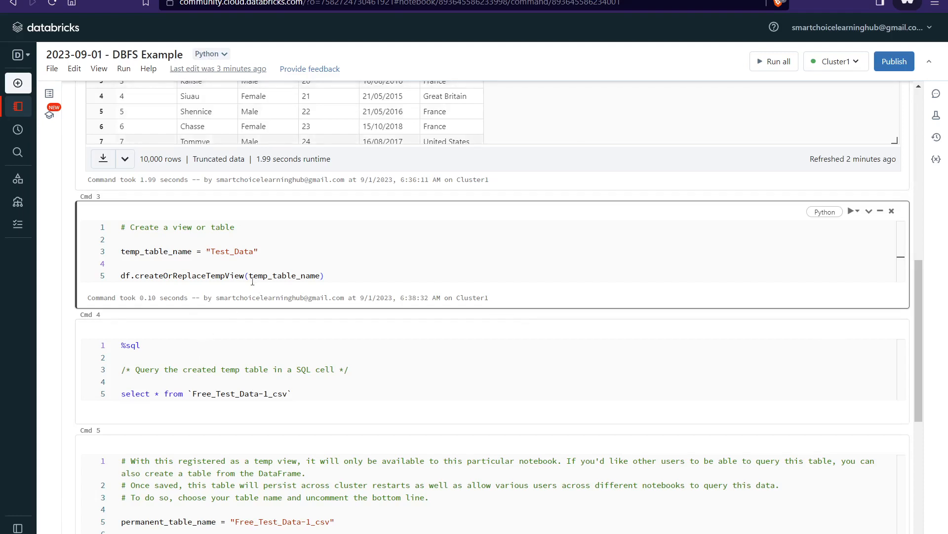
double_click(243, 252)
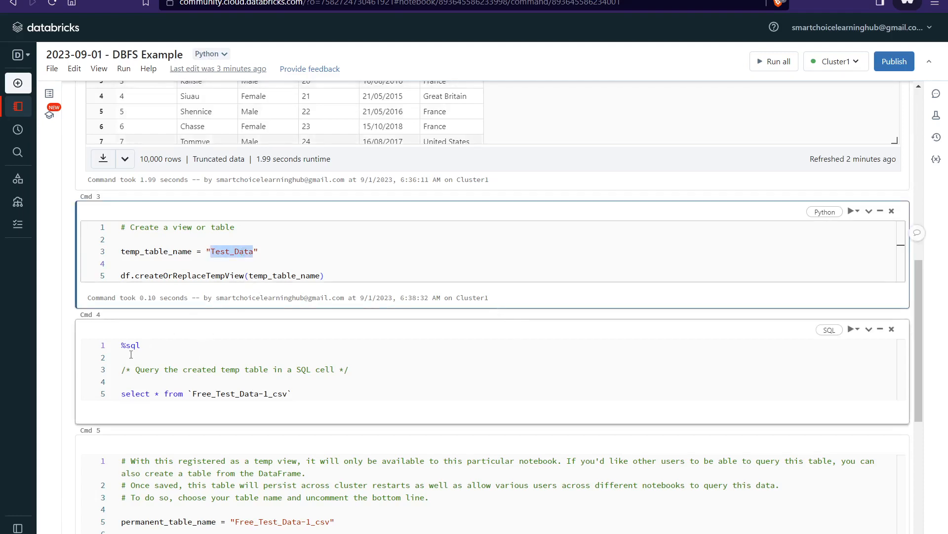
drag(142, 345, 121, 345)
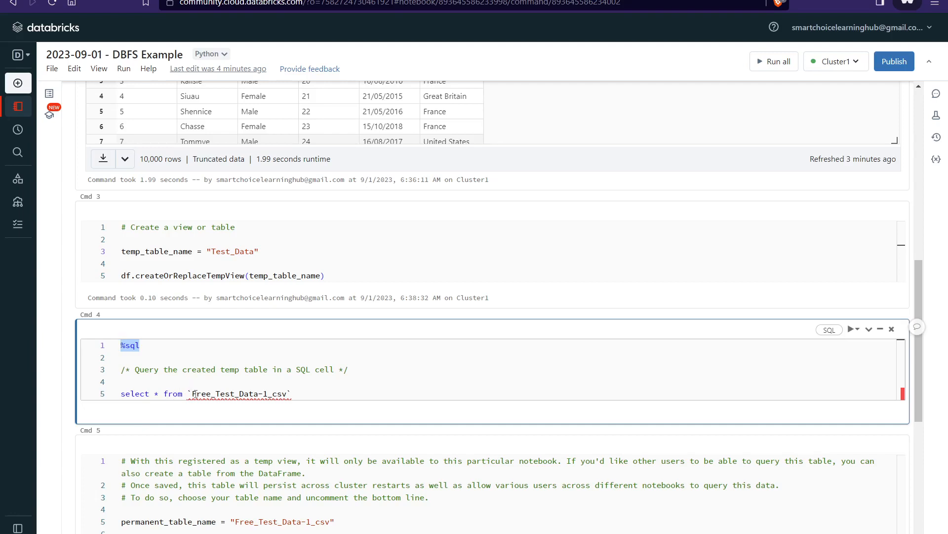
mouse_move(194, 393)
double_click(237, 252)
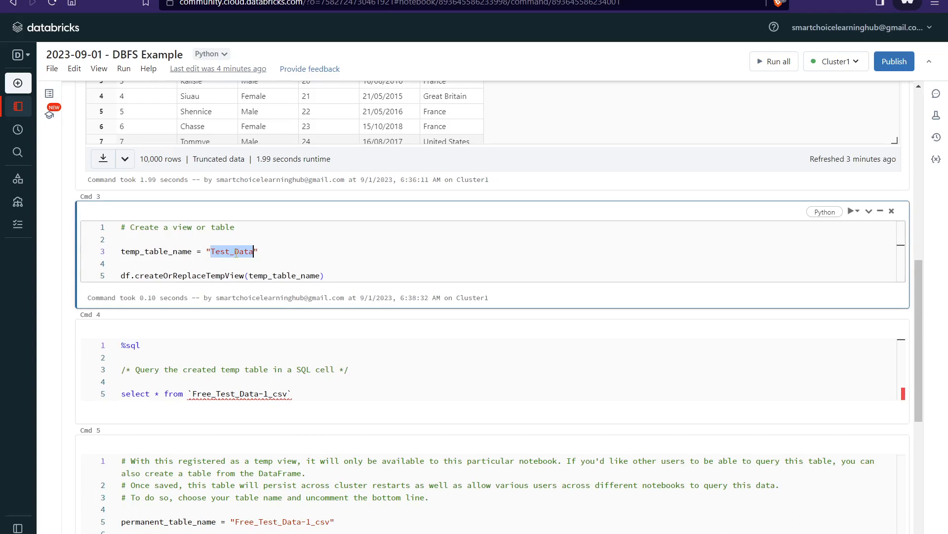
double_click(269, 393)
click(287, 393)
drag(287, 394, 193, 394)
text(Test_Data)
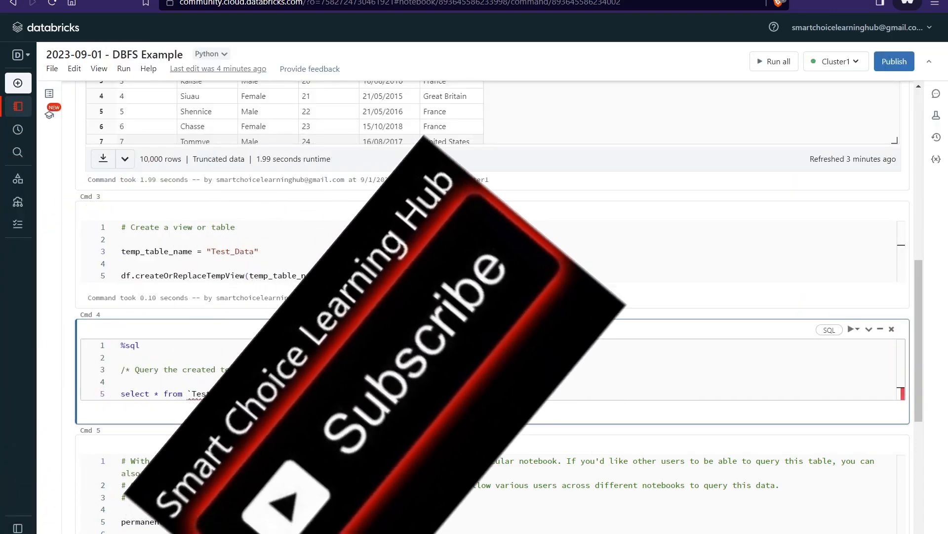
click(190, 394)
click(315, 391)
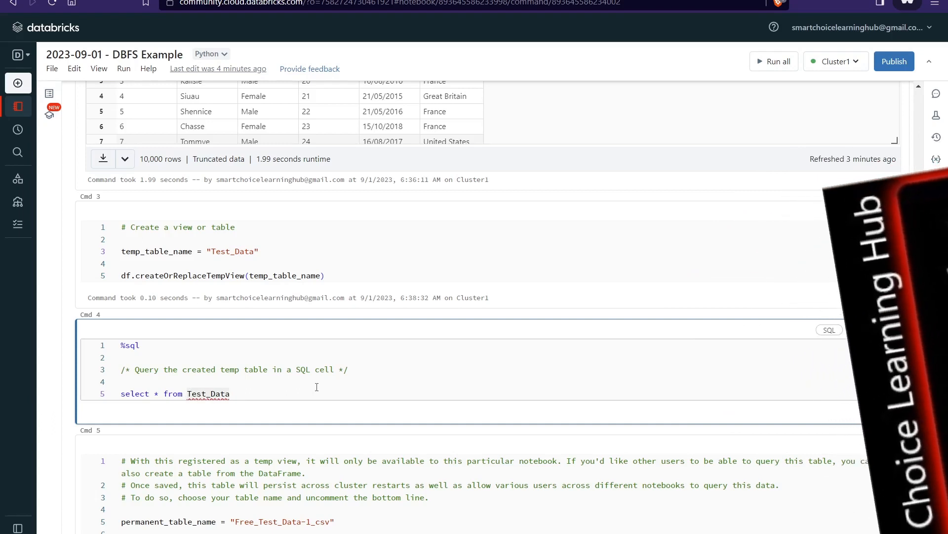
- Run the Test_Data query and review its result alongside the CSV-loading and view-creation cells
key(ctrl+Return)
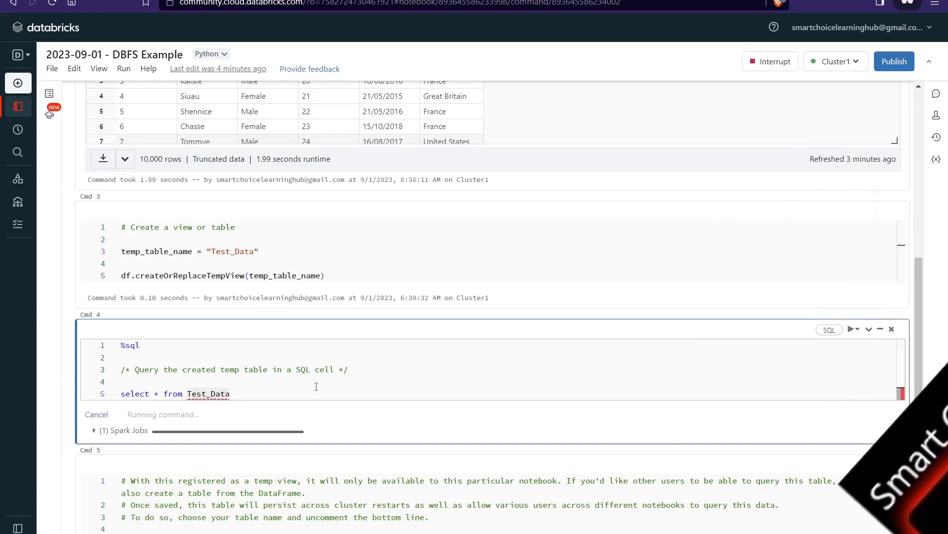
scroll(395, 379, down, 1)
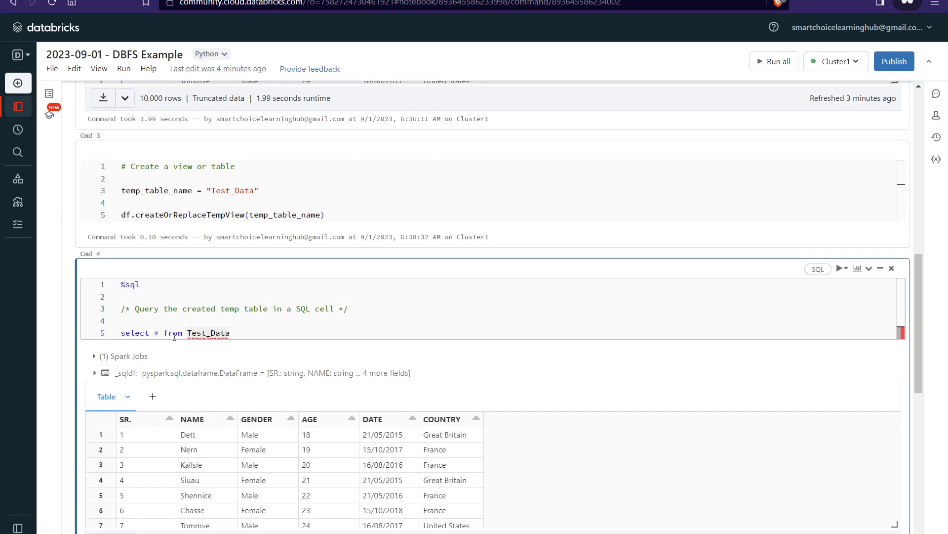
scroll(295, 319, down, 3)
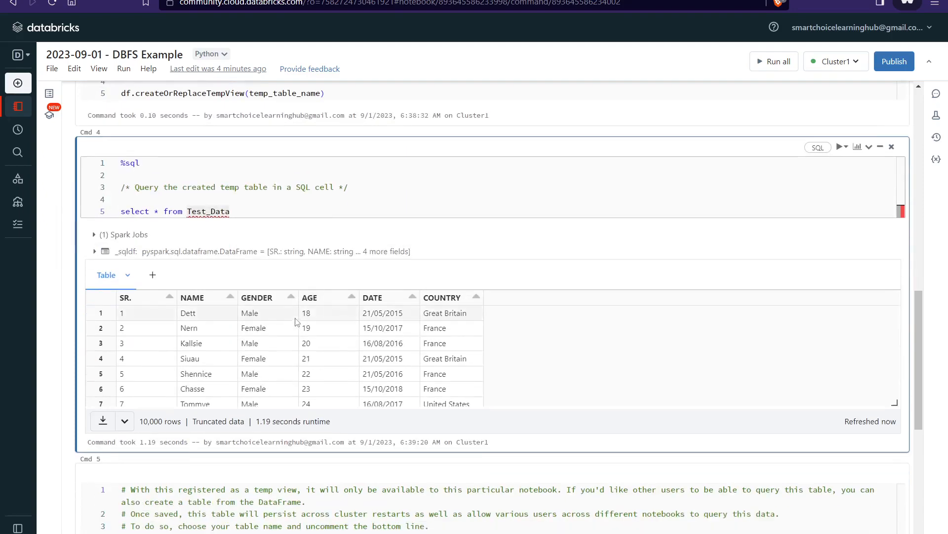
scroll(369, 330, up, 7)
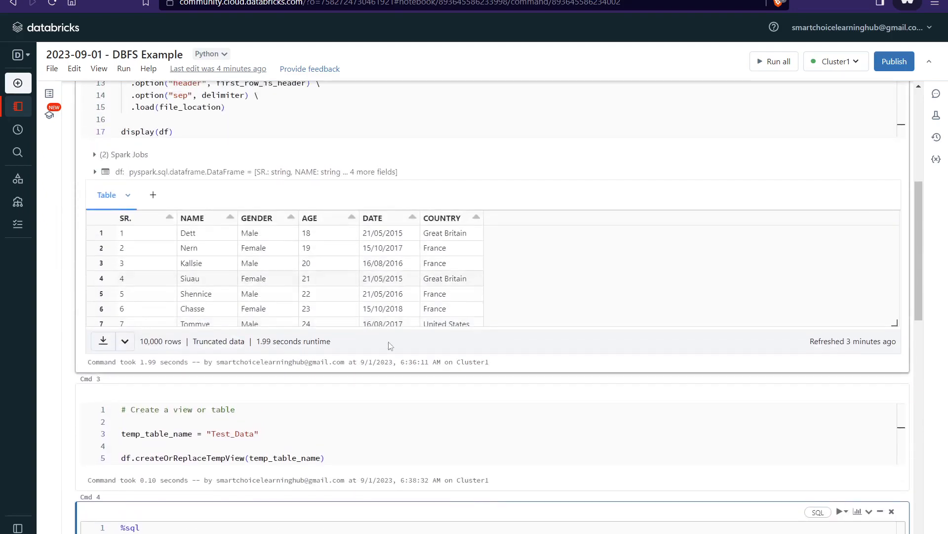
scroll(373, 356, down, 4)
scroll(368, 415, up, 4)
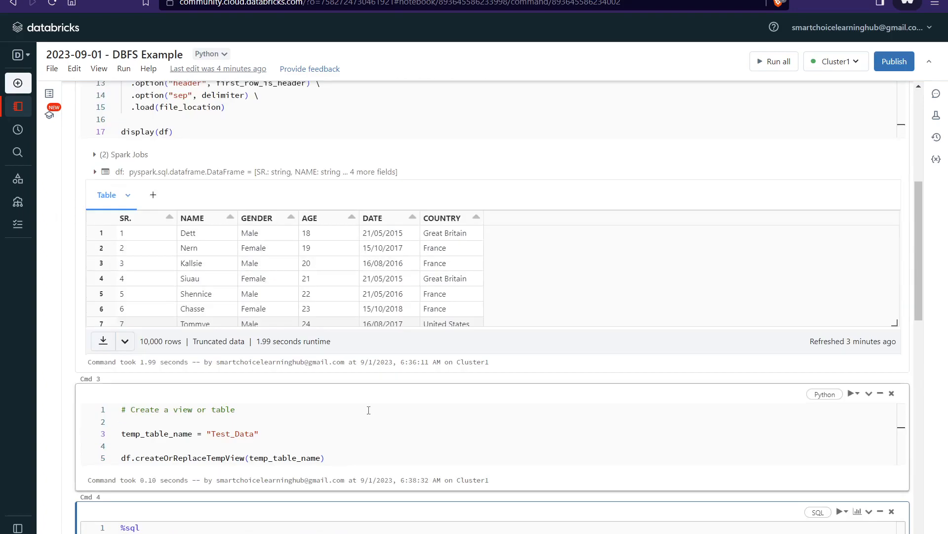
scroll(366, 411, up, 3)
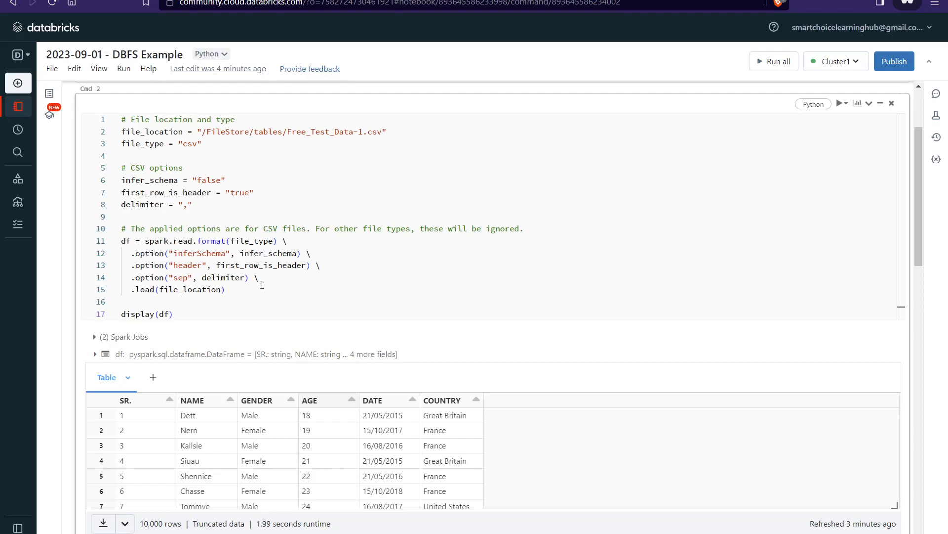
scroll(261, 346, down, 5)
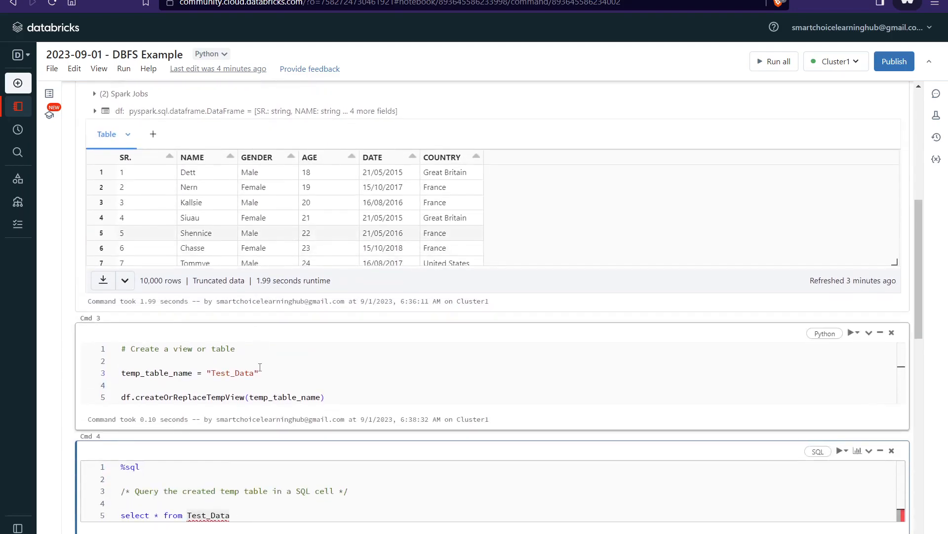
- Review the temporary view code and check the default database's table list for the view
drag(331, 395, 121, 372)
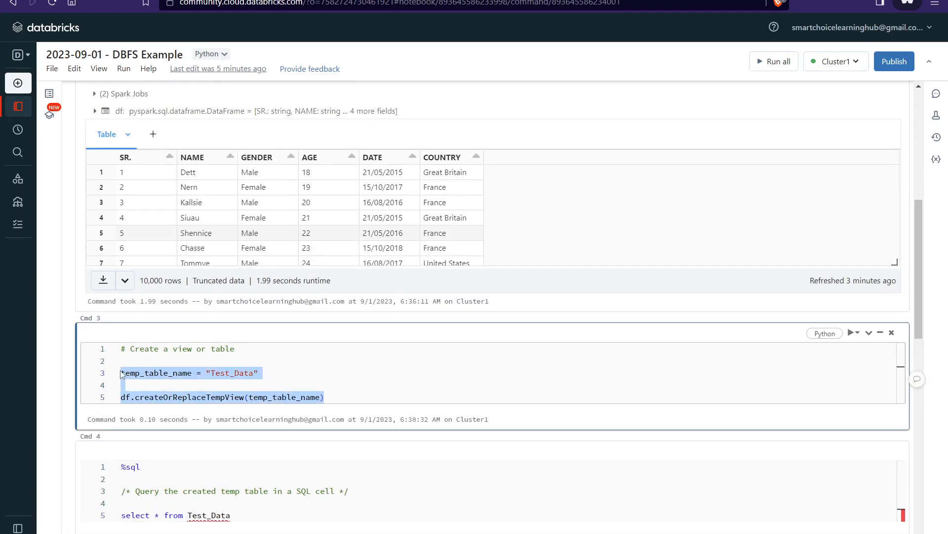
click(31, 181)
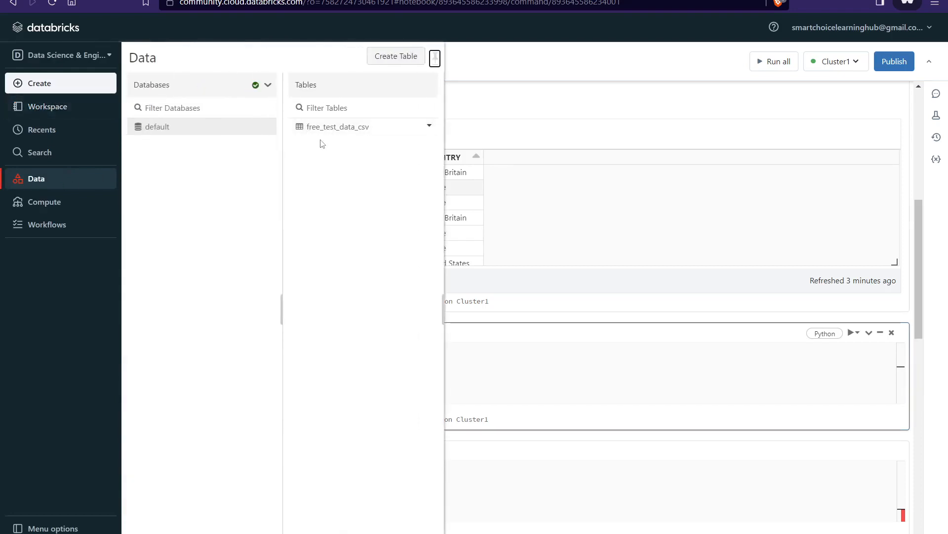
click(556, 371)
- Change the SQL cell's query to select count(*) from Test_Data and run the cell
scroll(198, 401, down, 3)
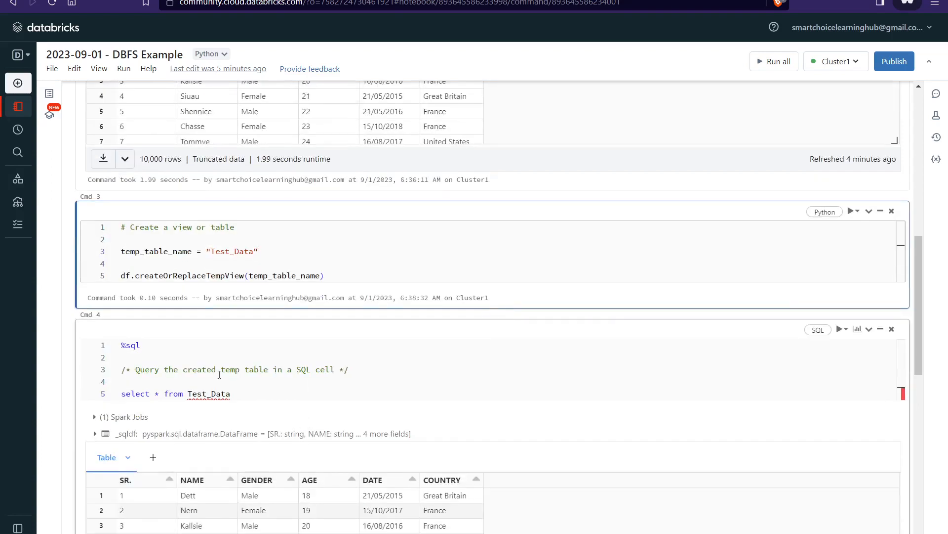
click(159, 394)
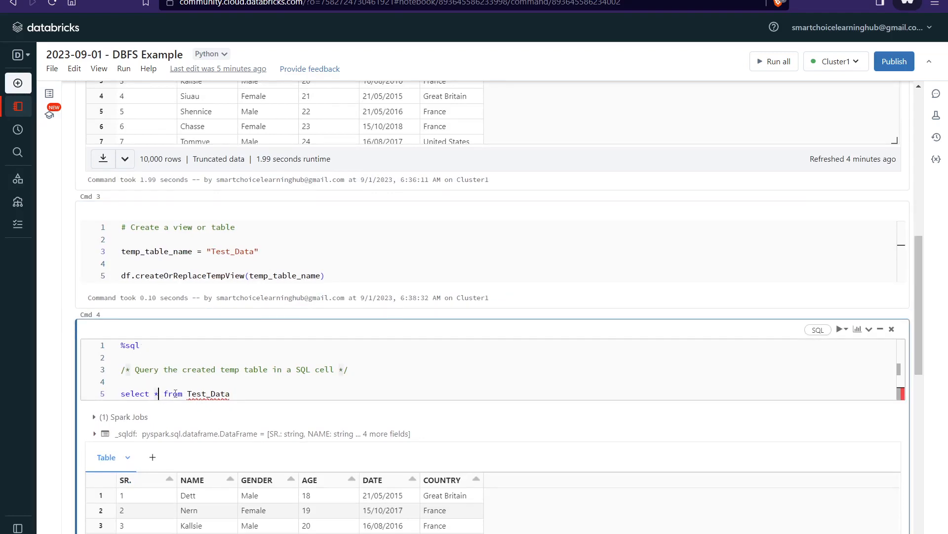
key(BackSpace)
text(count(*))
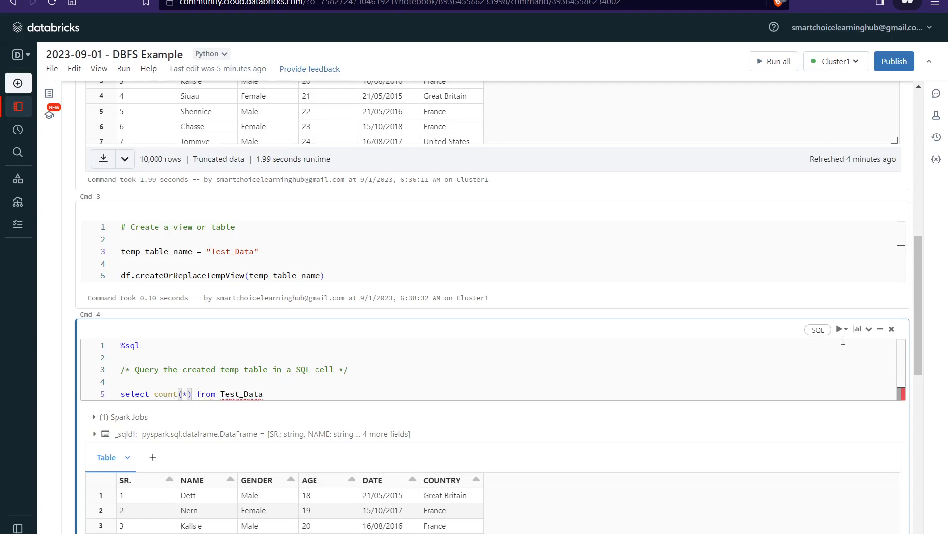
click(842, 329)
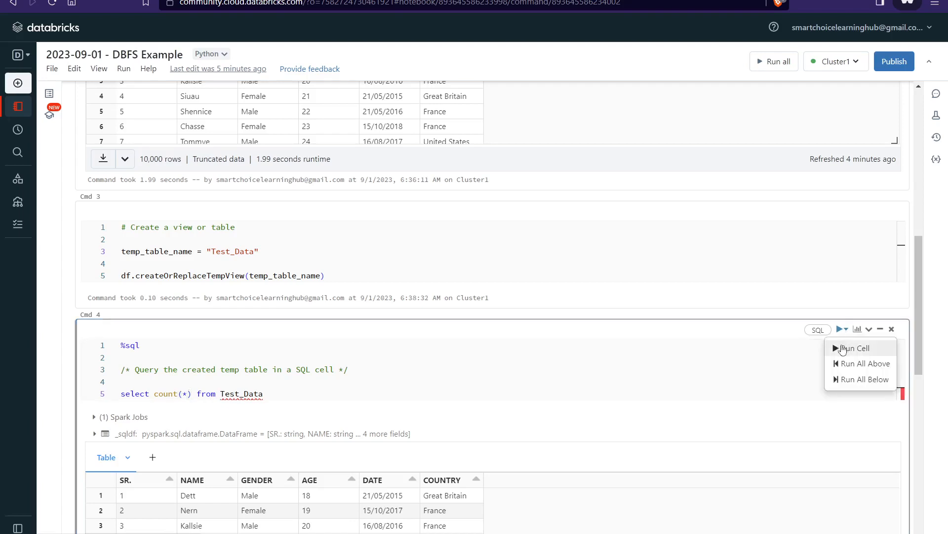
click(843, 349)
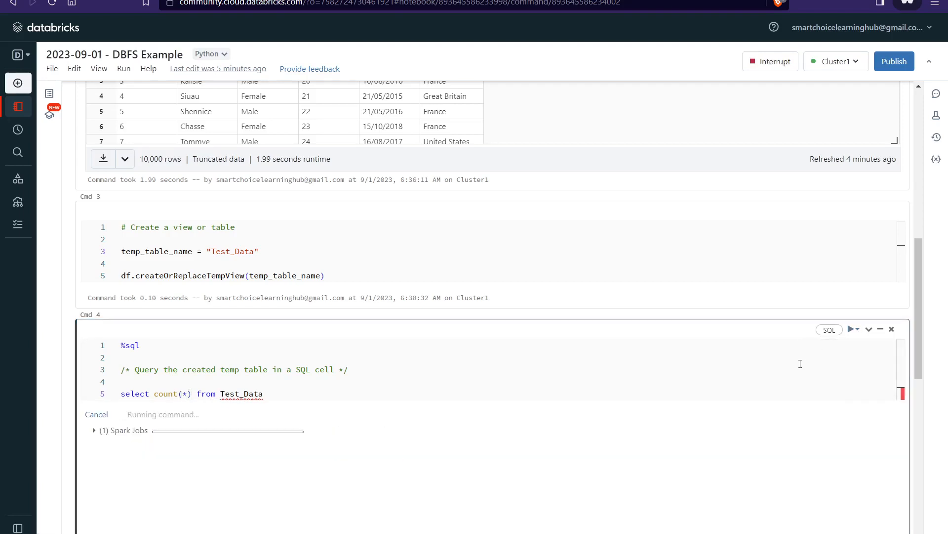
scroll(663, 405, down, 1)
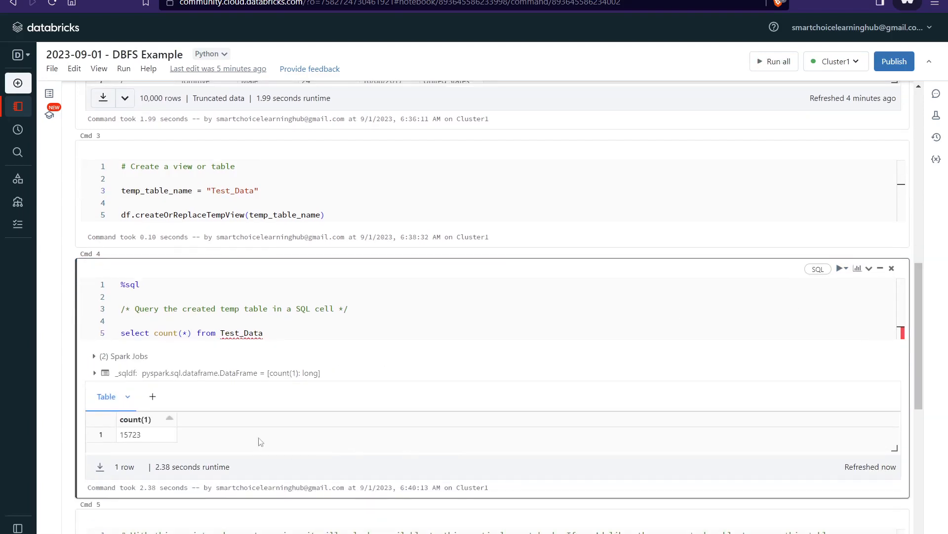
- Uncomment the df.write.format("parquet").saveAsTable(permanent_table_name) line in the notebook's last cell
scroll(546, 403, up, 2)
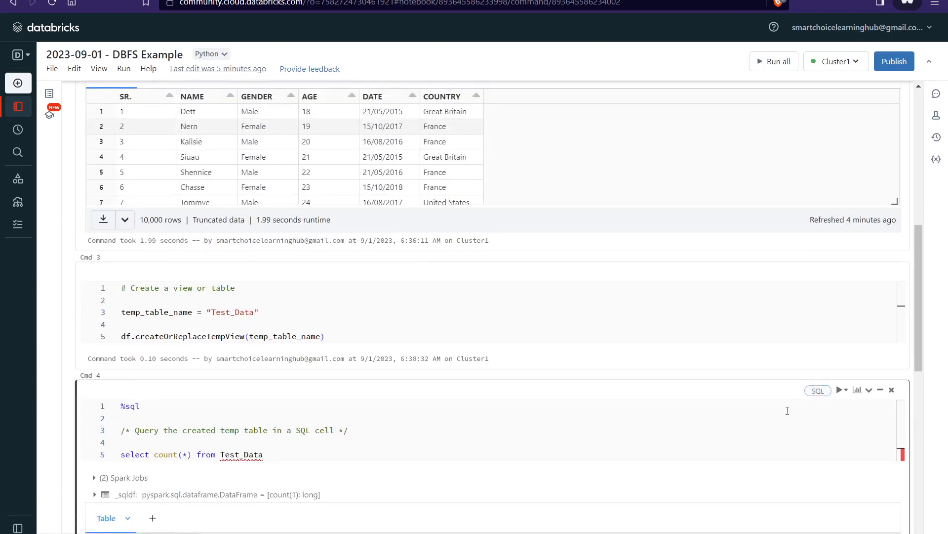
scroll(788, 411, up, 3)
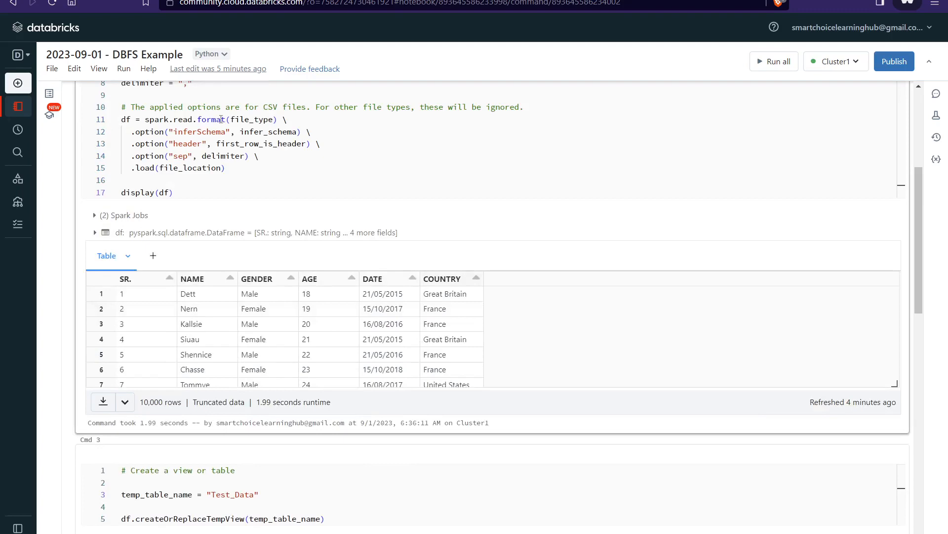
scroll(353, 207, down, 2)
scroll(354, 207, down, 8)
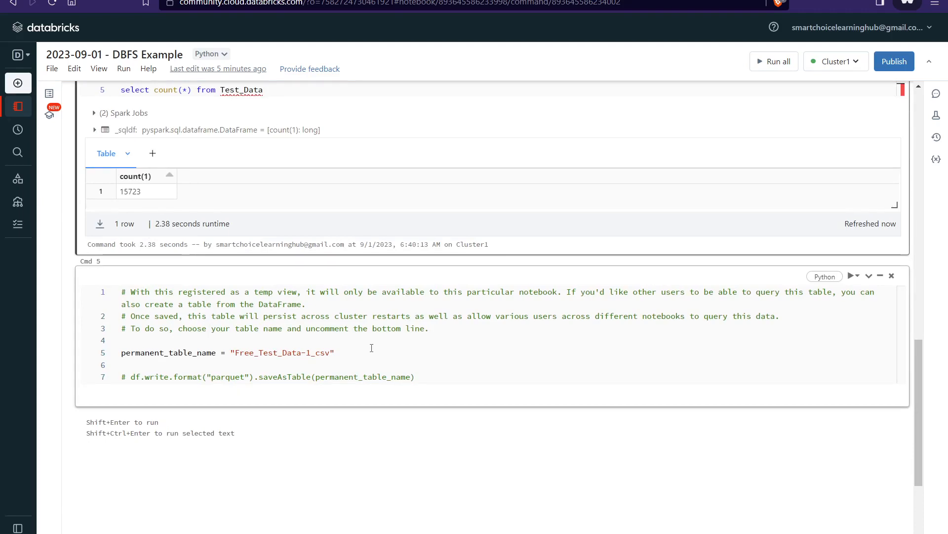
mouse_move(18, 152)
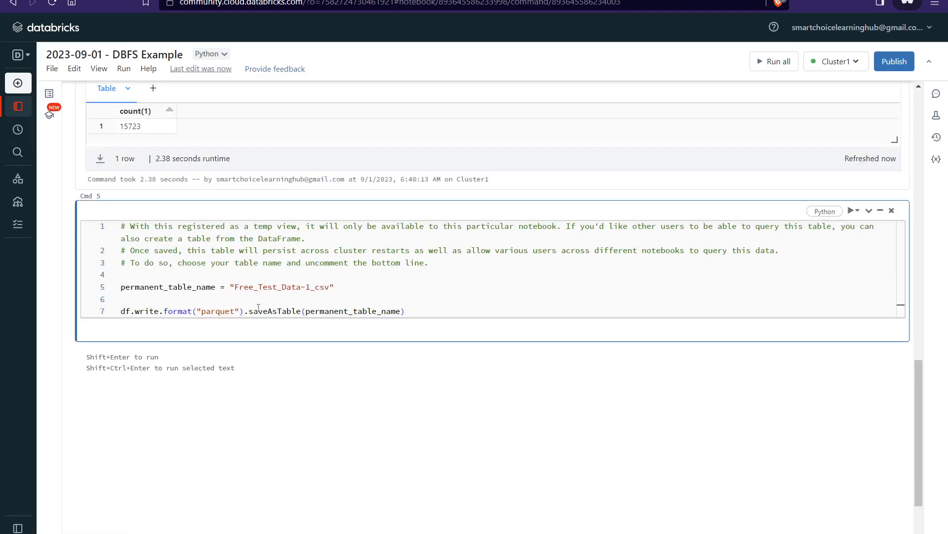
- Replace the permanent_table_name value with the "Test_Data" assignment copied from the view-creation cell
scroll(261, 307, up, 1)
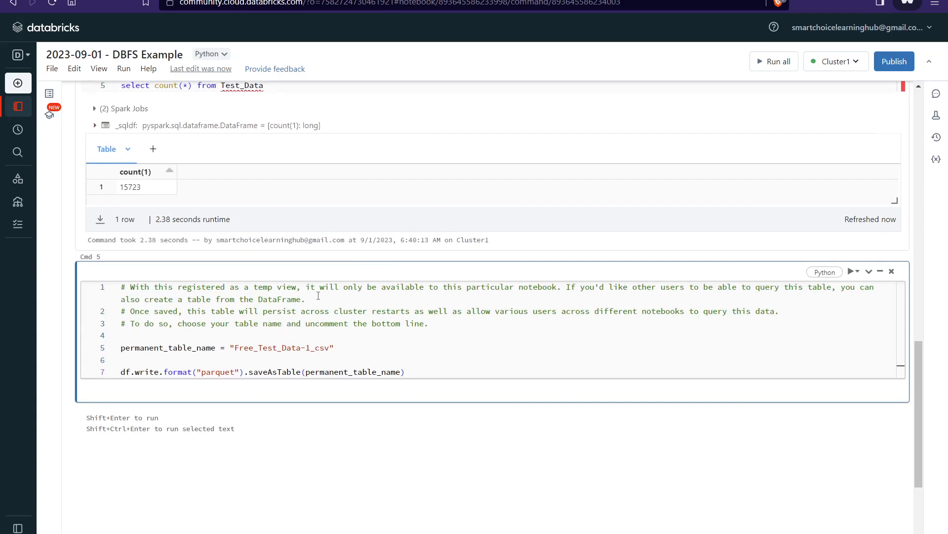
scroll(318, 295, up, 4)
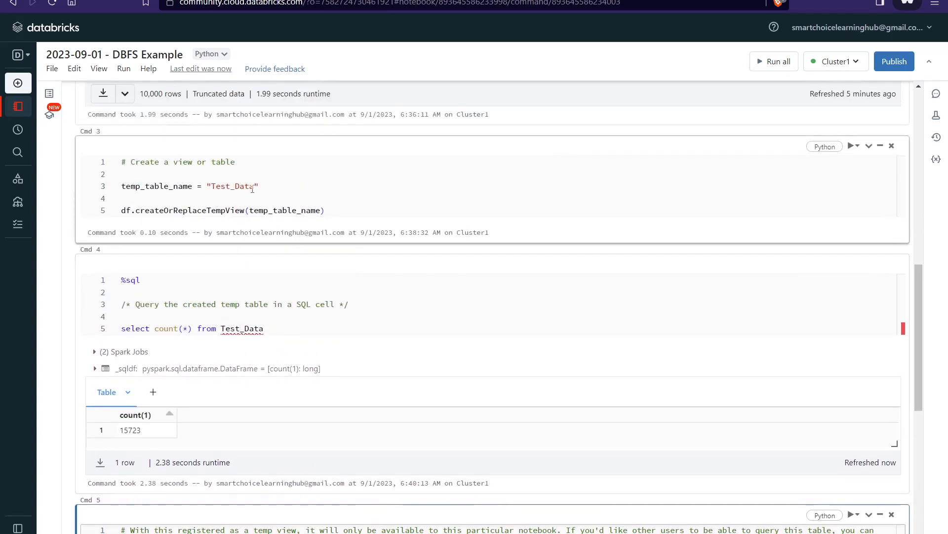
drag(257, 186, 198, 189)
key(ctrl+c)
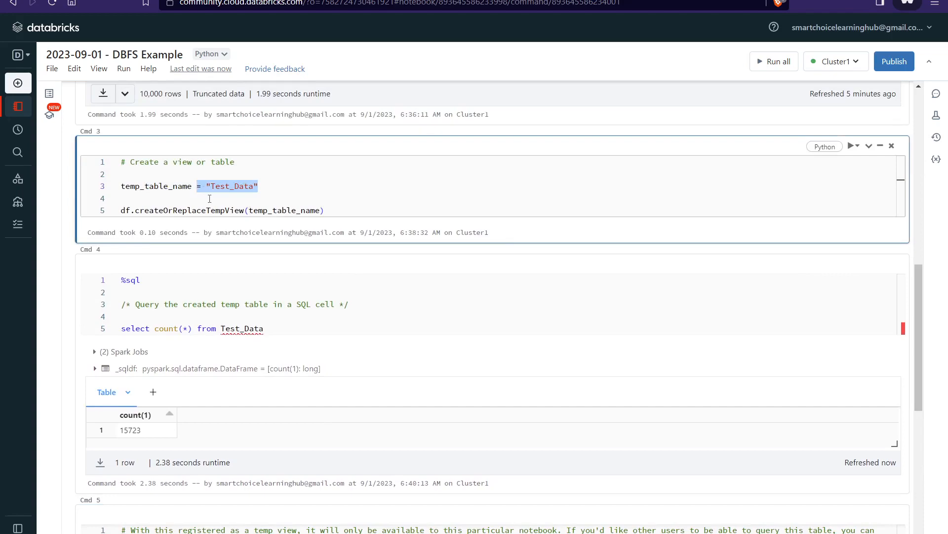
scroll(208, 199, down, 5)
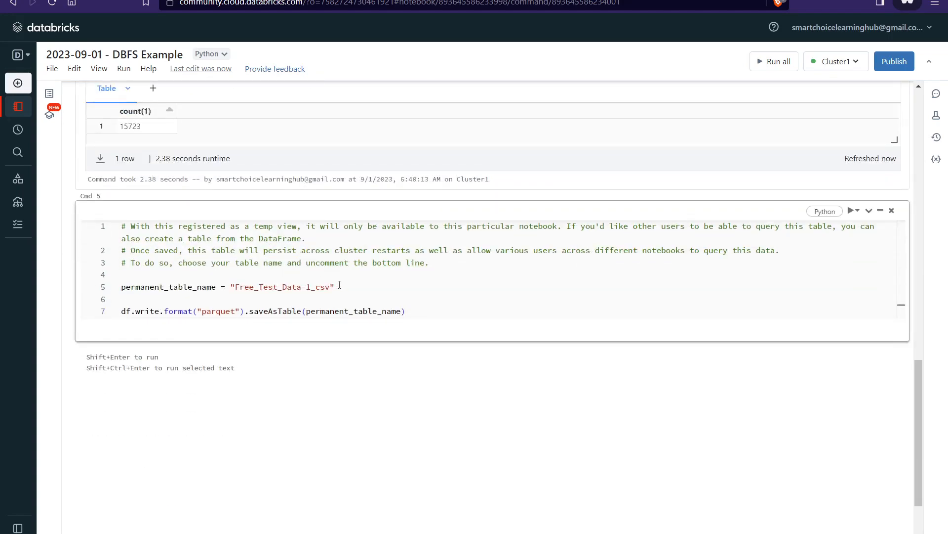
drag(335, 287, 226, 287)
key(ctrl+v)
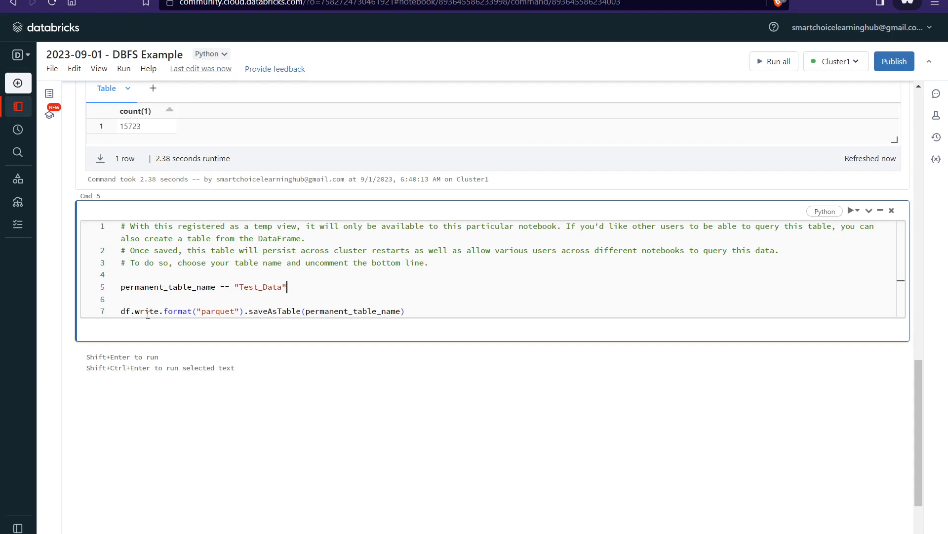
- Check which tables exist in the default database before running the permanent-table cell
mouse_move(37, 123)
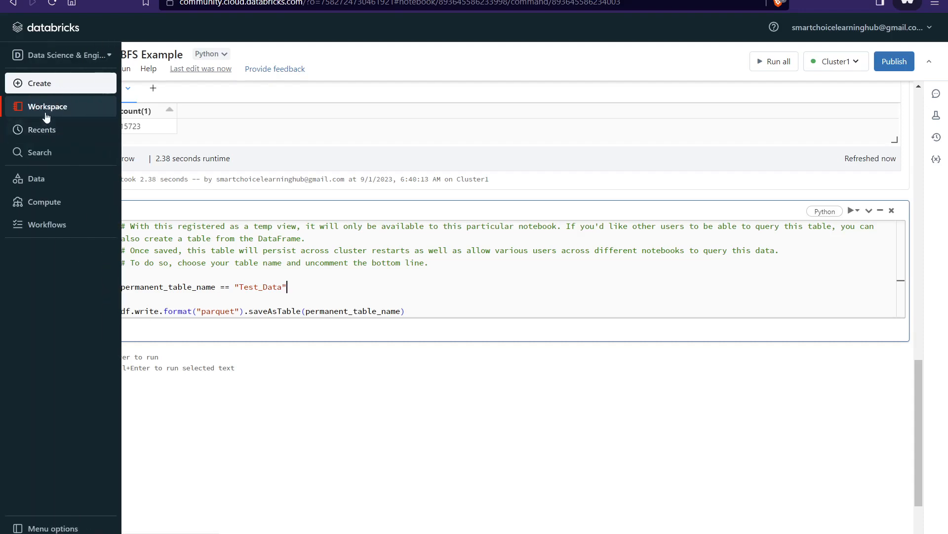
click(36, 179)
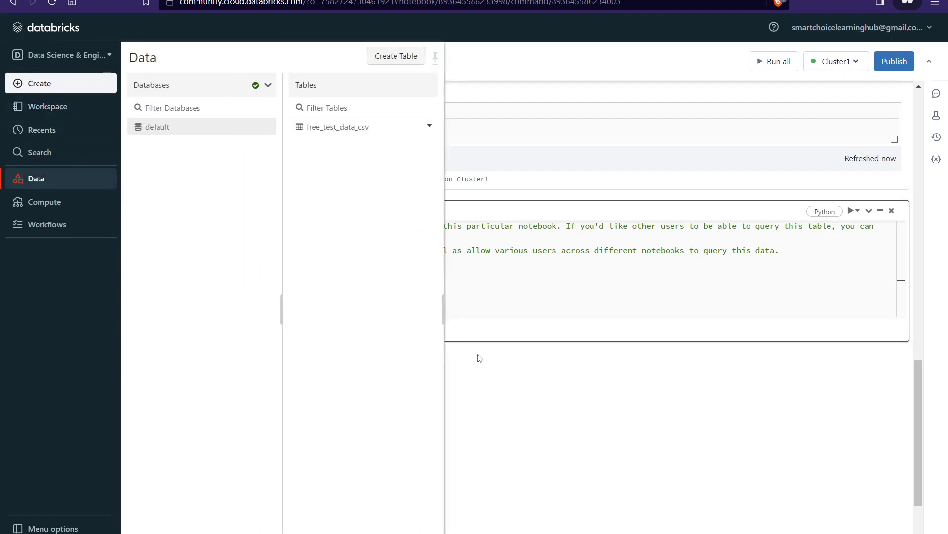
click(478, 293)
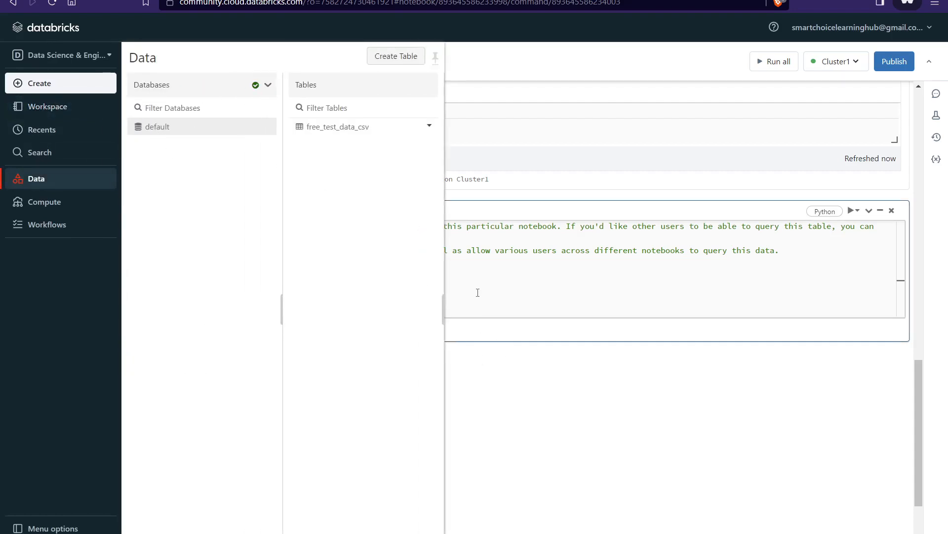
click(45, 185)
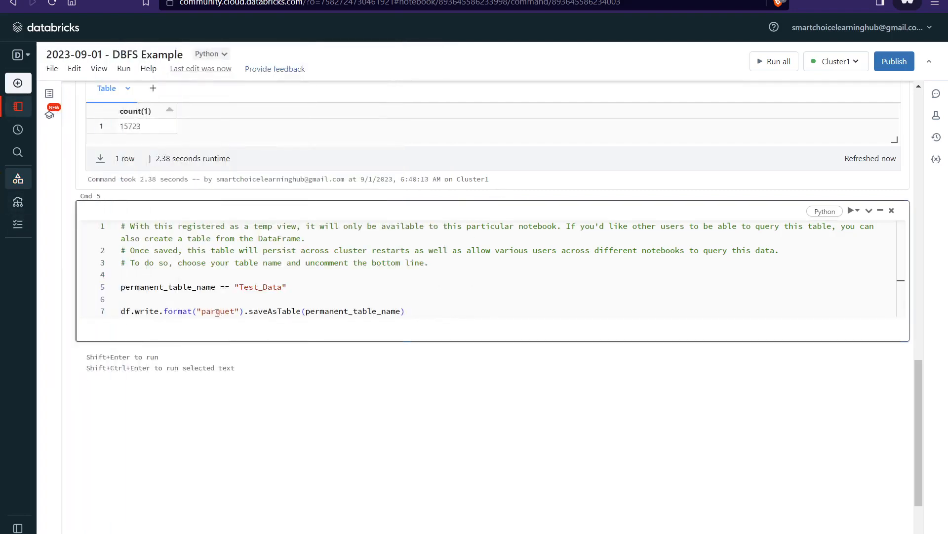
- Run the permanent-table cell, correct its assignment to permanent_table_name = "Test_Data", and rerun it to save the parquet table
click(324, 285)
key(shift+Return)
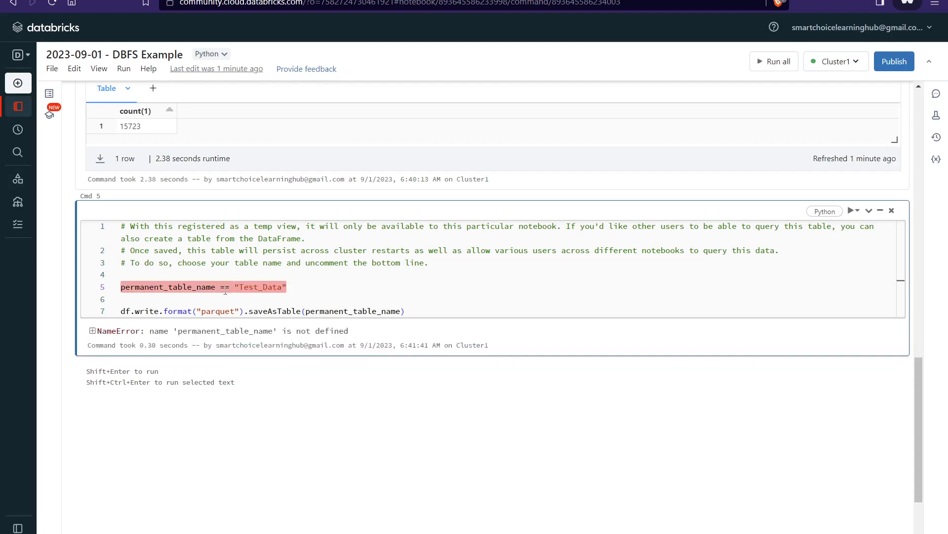
key(Delete)
key(shift+Return)
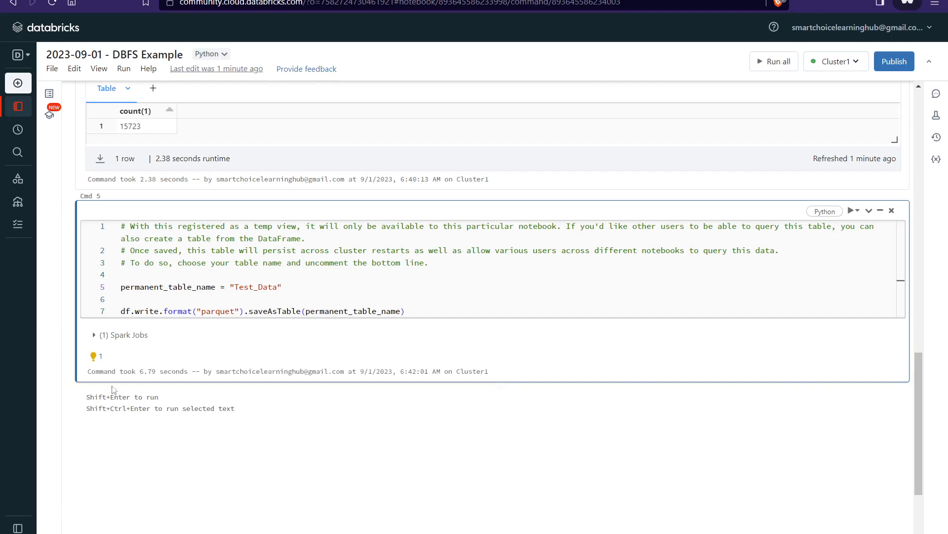
- Open the test_data table in the default database to view its schema and sample data
mouse_move(27, 140)
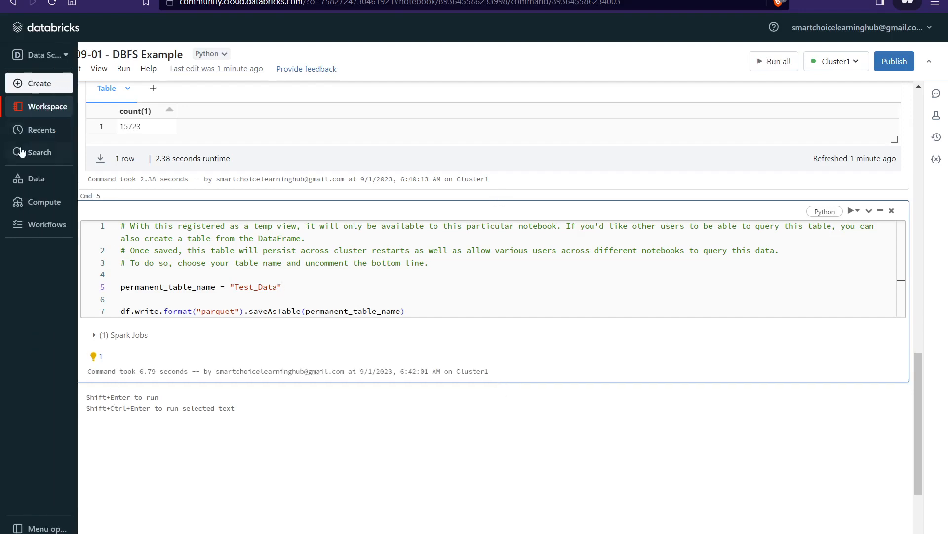
click(31, 181)
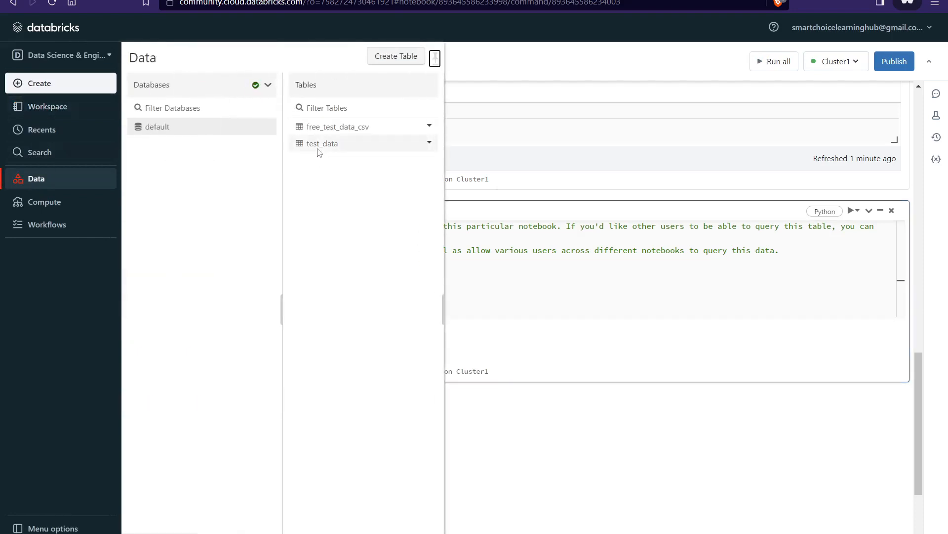
click(319, 148)
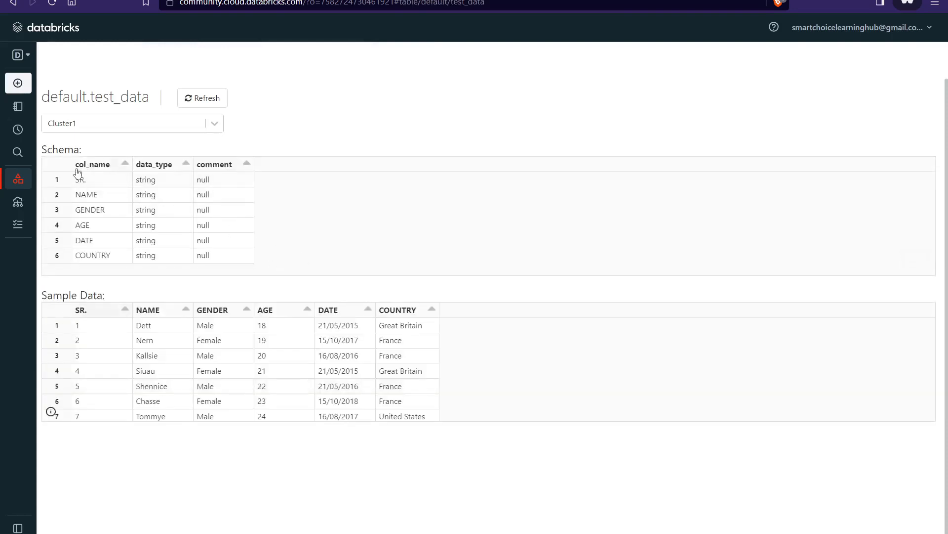
mouse_move(28, 200)
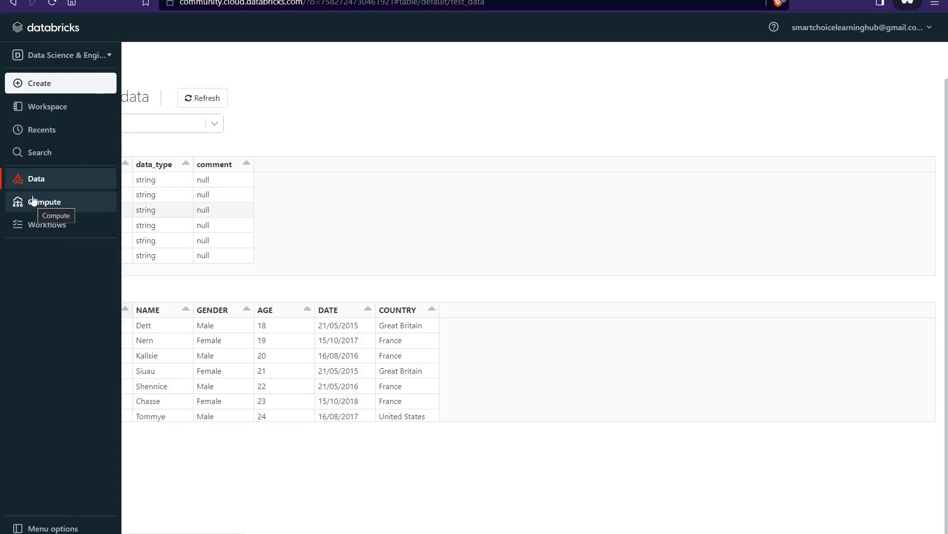
click(35, 179)
click(35, 180)
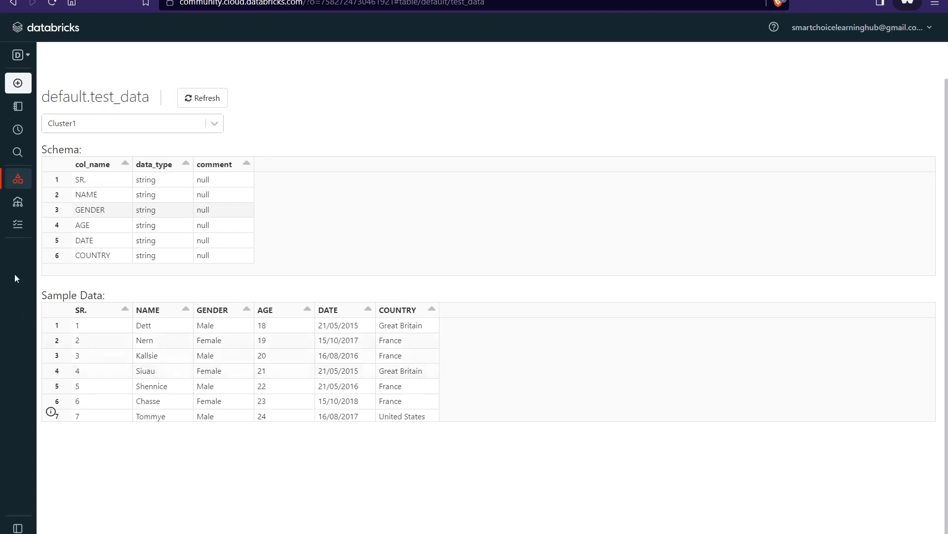
- Return to the DBFS Example notebook and review its file location, view-creation, count query and permanent-table cells
mouse_move(23, 178)
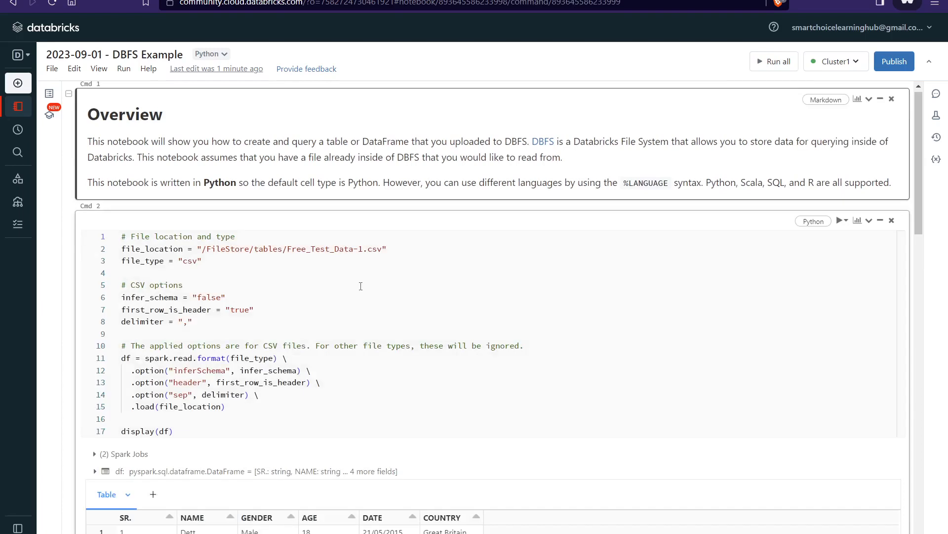
scroll(366, 286, down, 4)
scroll(395, 295, up, 2)
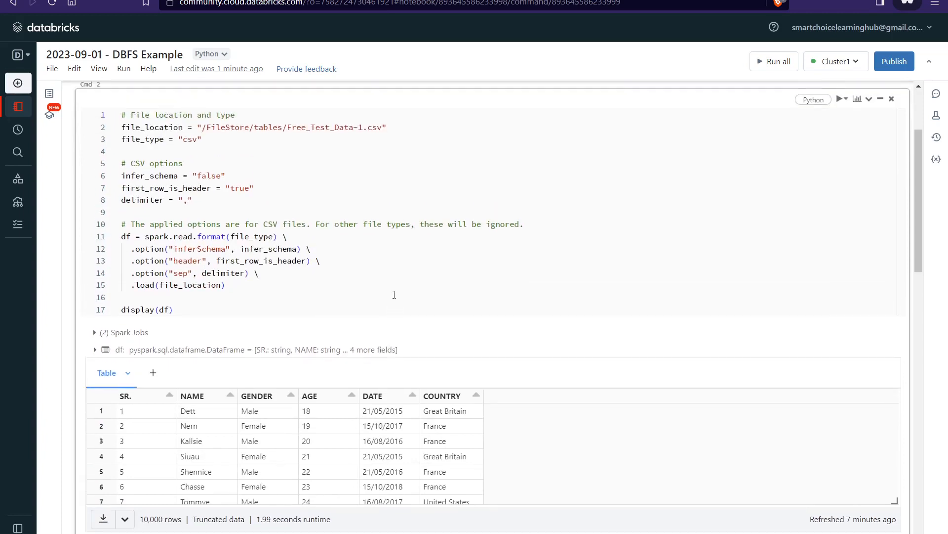
scroll(395, 294, up, 1)
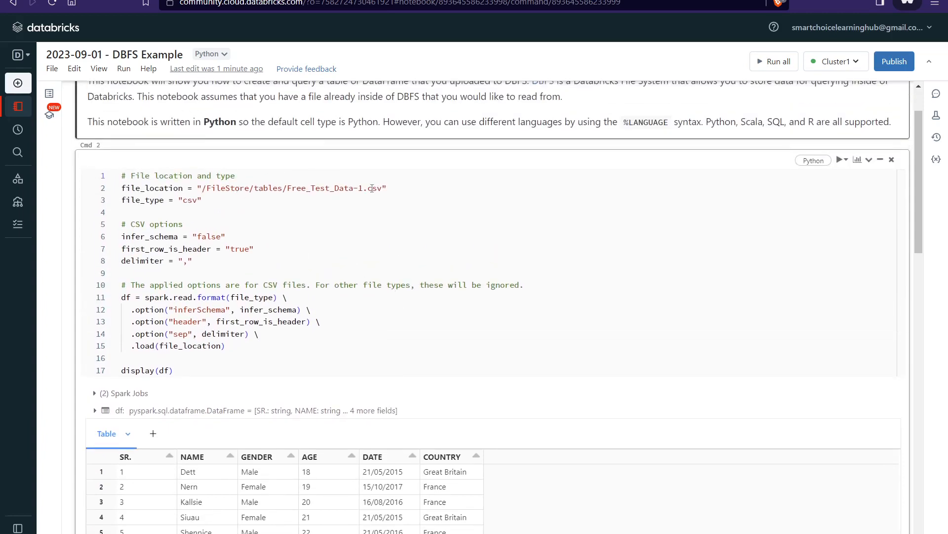
drag(389, 188, 330, 188)
click(321, 221)
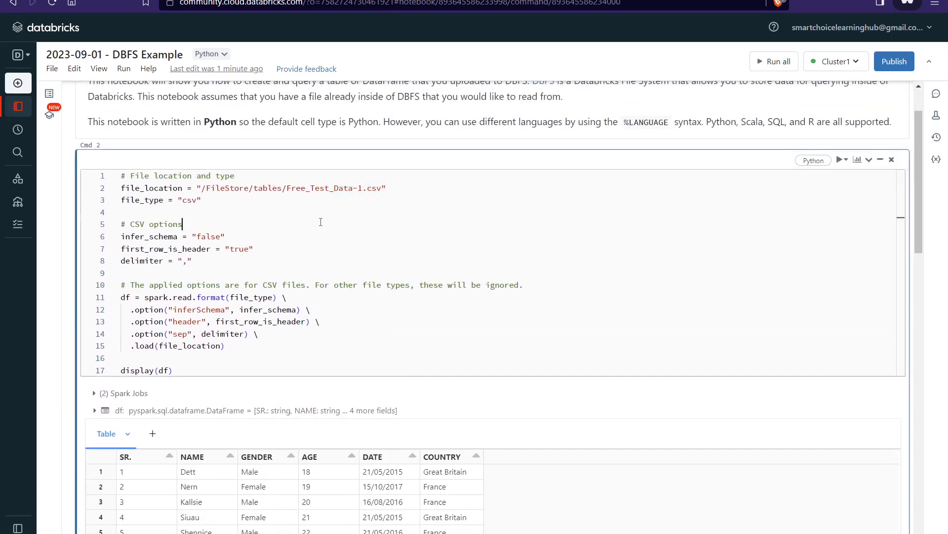
drag(385, 188, 292, 196)
scroll(334, 314, down, 15)
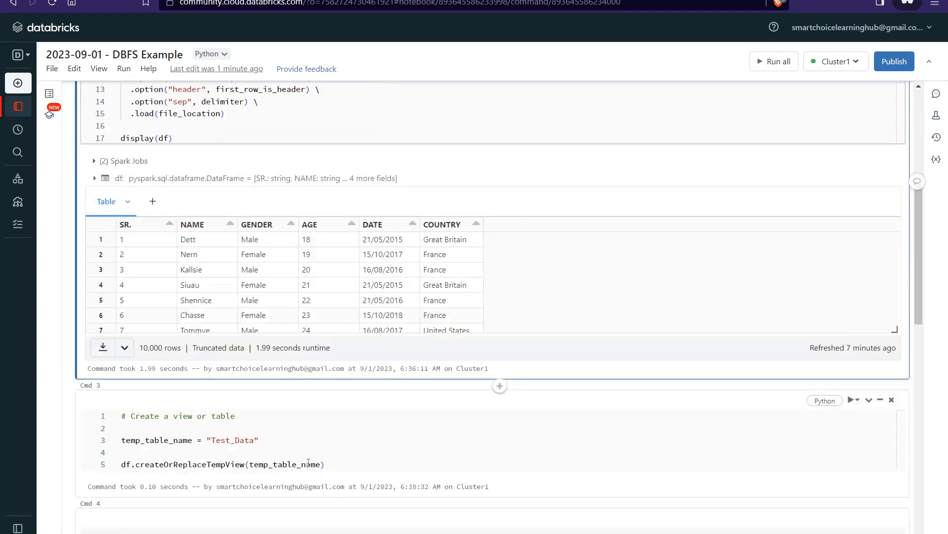
scroll(429, 307, down, 1)
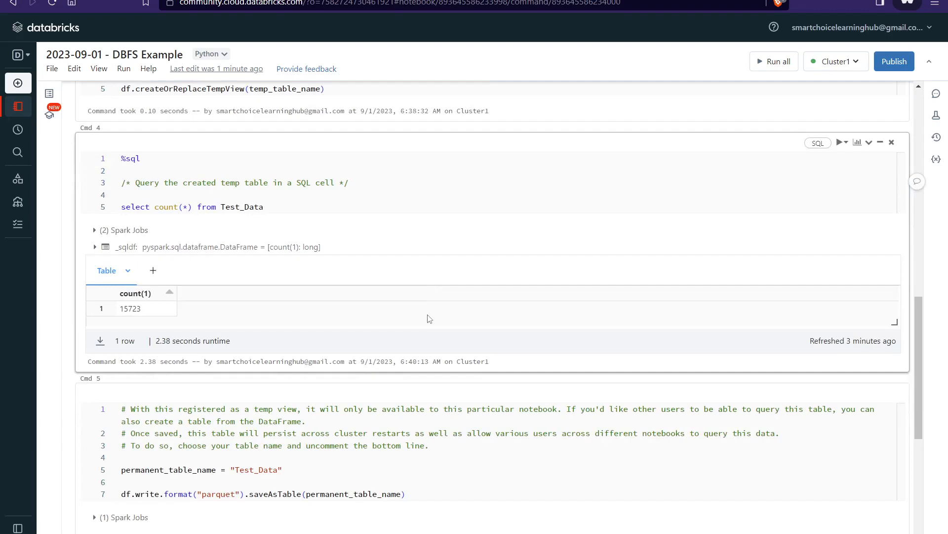
scroll(429, 319, down, 4)
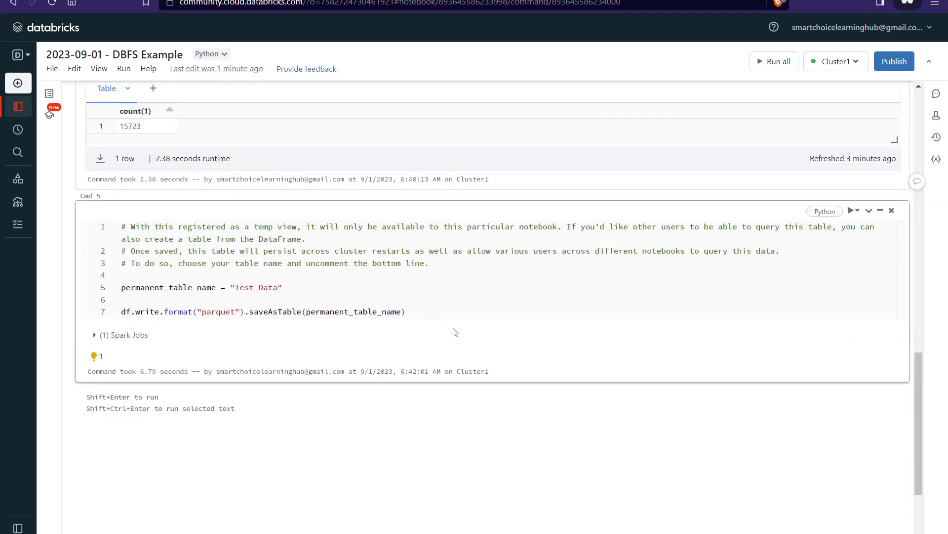
- Look back over the DBFS Example notebook up to its overview, and open the Load_CSv_Files notebook from the recently viewed items
scroll(455, 332, up, 10)
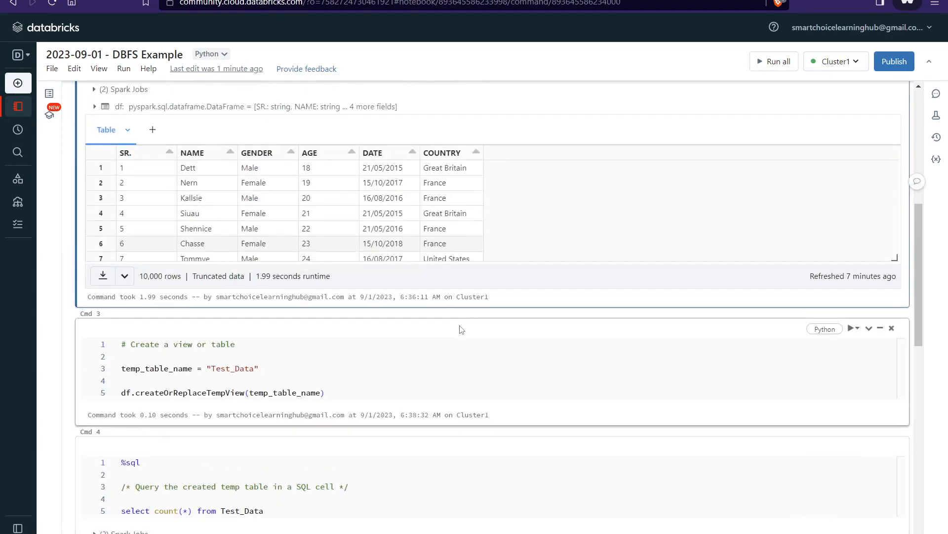
scroll(461, 329, up, 5)
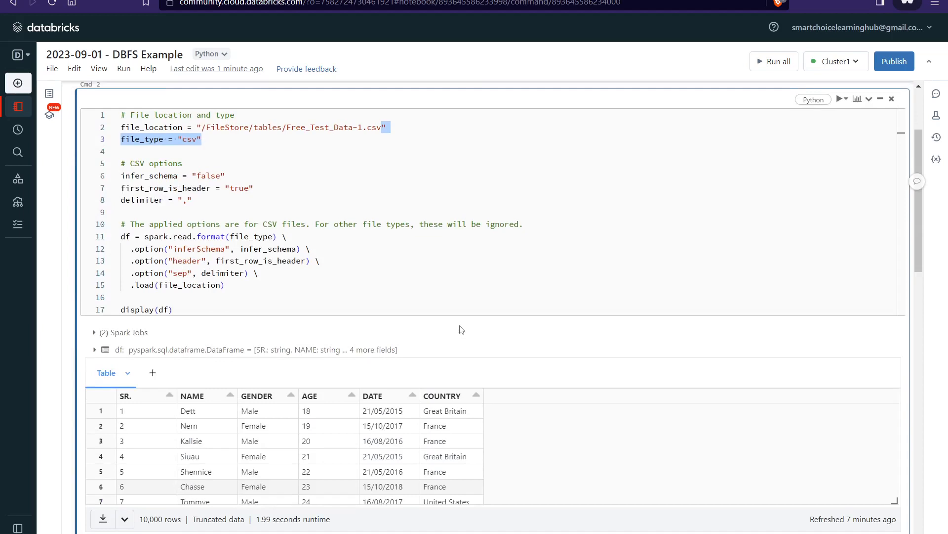
scroll(461, 328, up, 3)
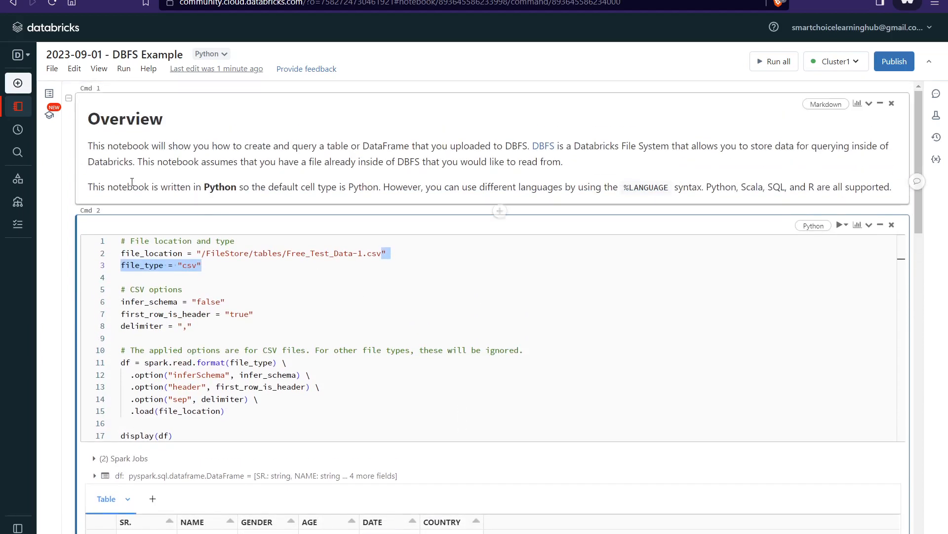
mouse_move(24, 140)
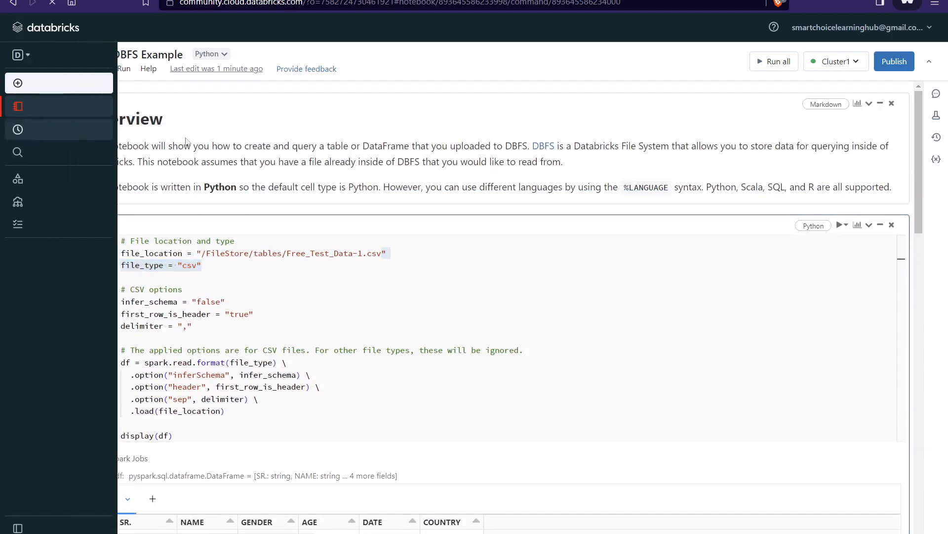
click(26, 136)
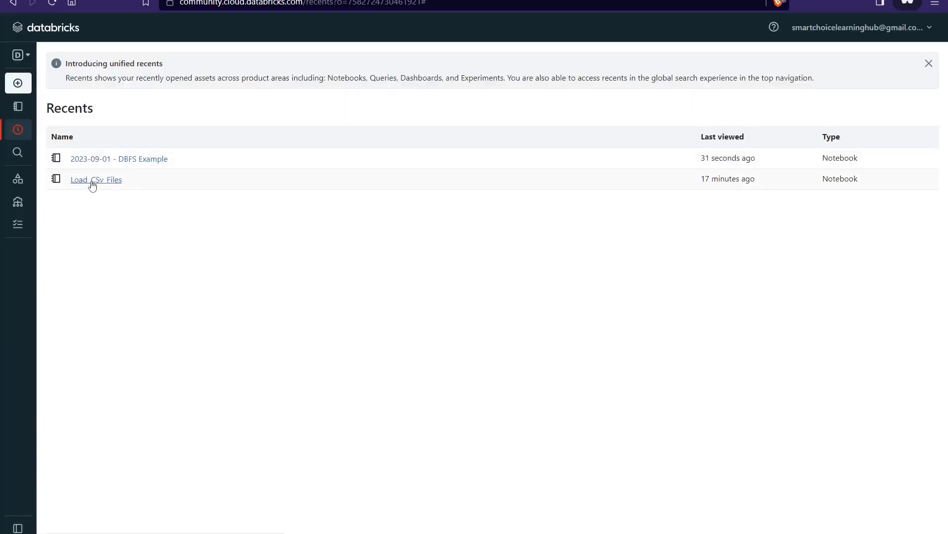
click(92, 182)
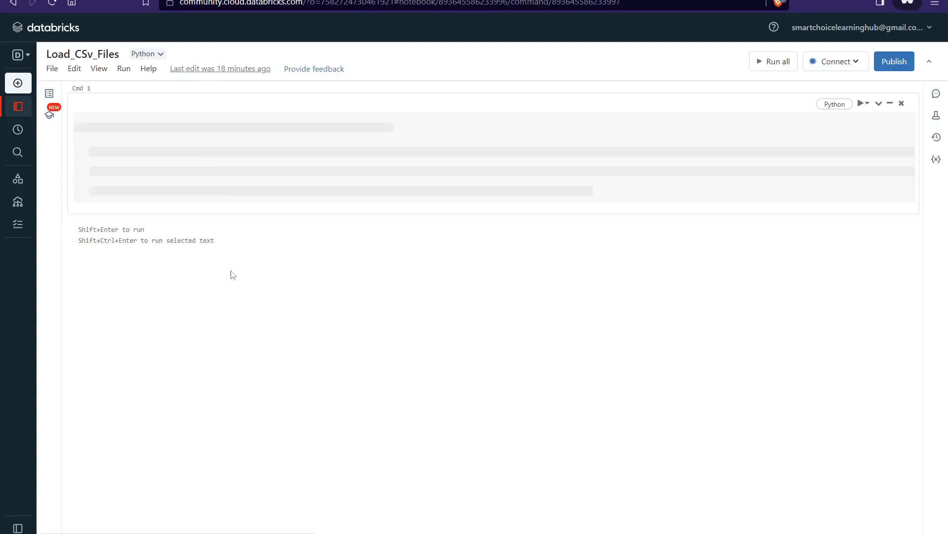